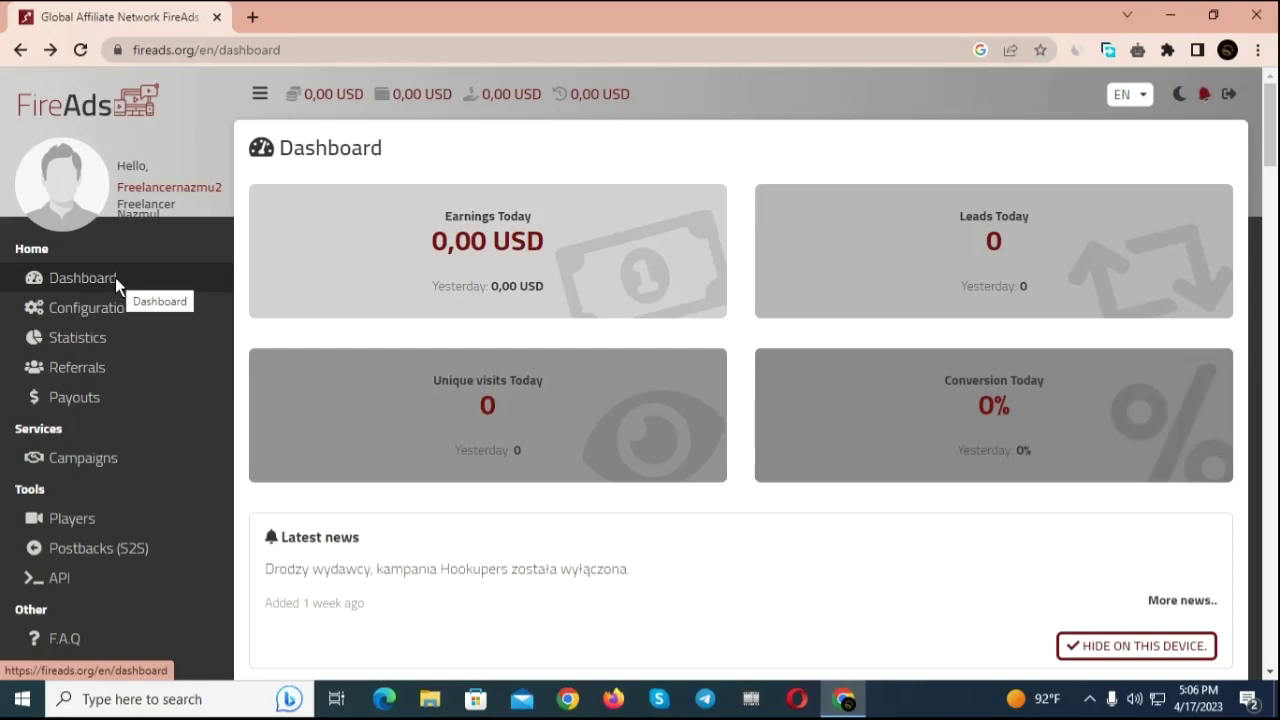
# - Open the campaign list, review the DisplayMovies campaign's description, manager and referral links, and return to the list
pyautogui.click(71, 465)
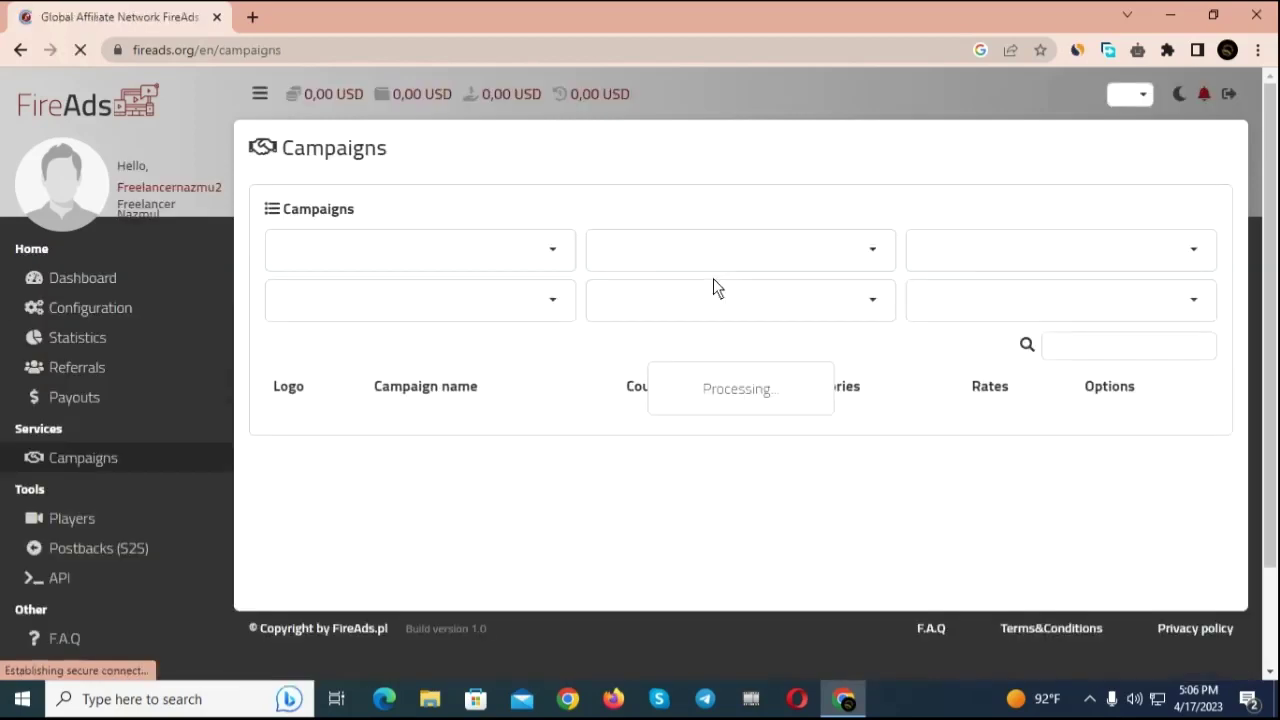
pyautogui.scroll(-2, 562, 310)
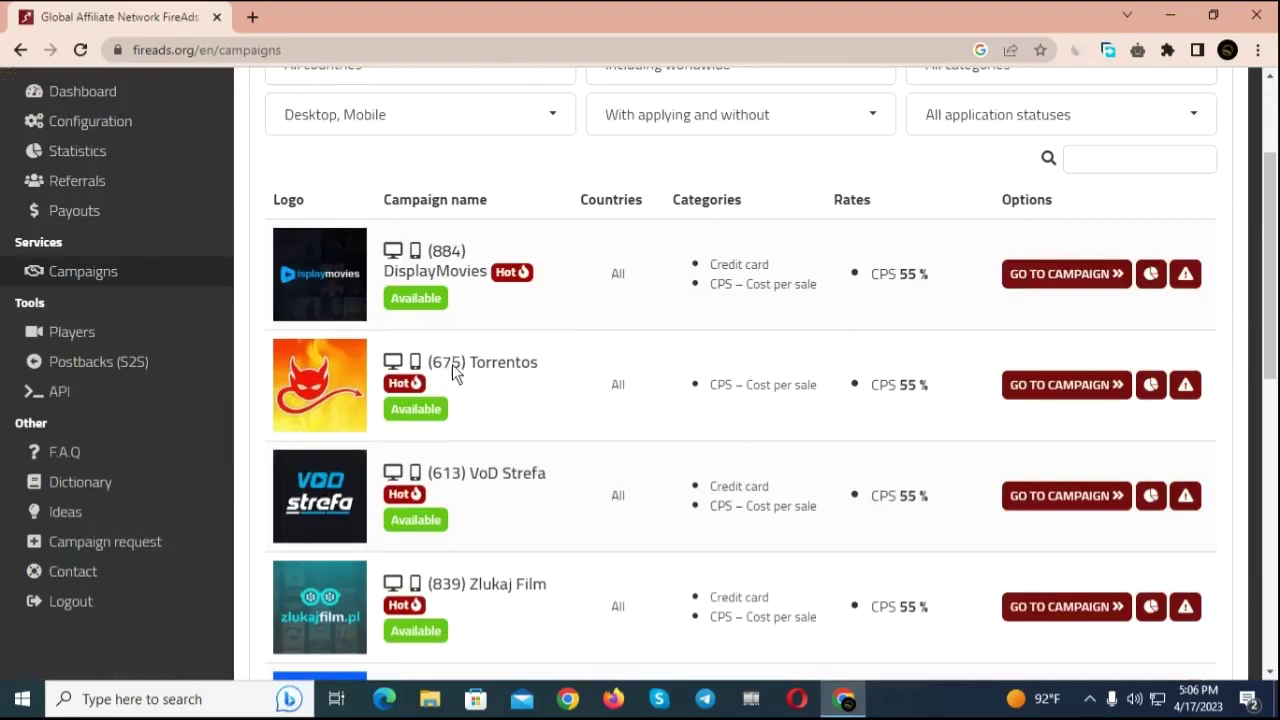
pyautogui.click(1060, 280)
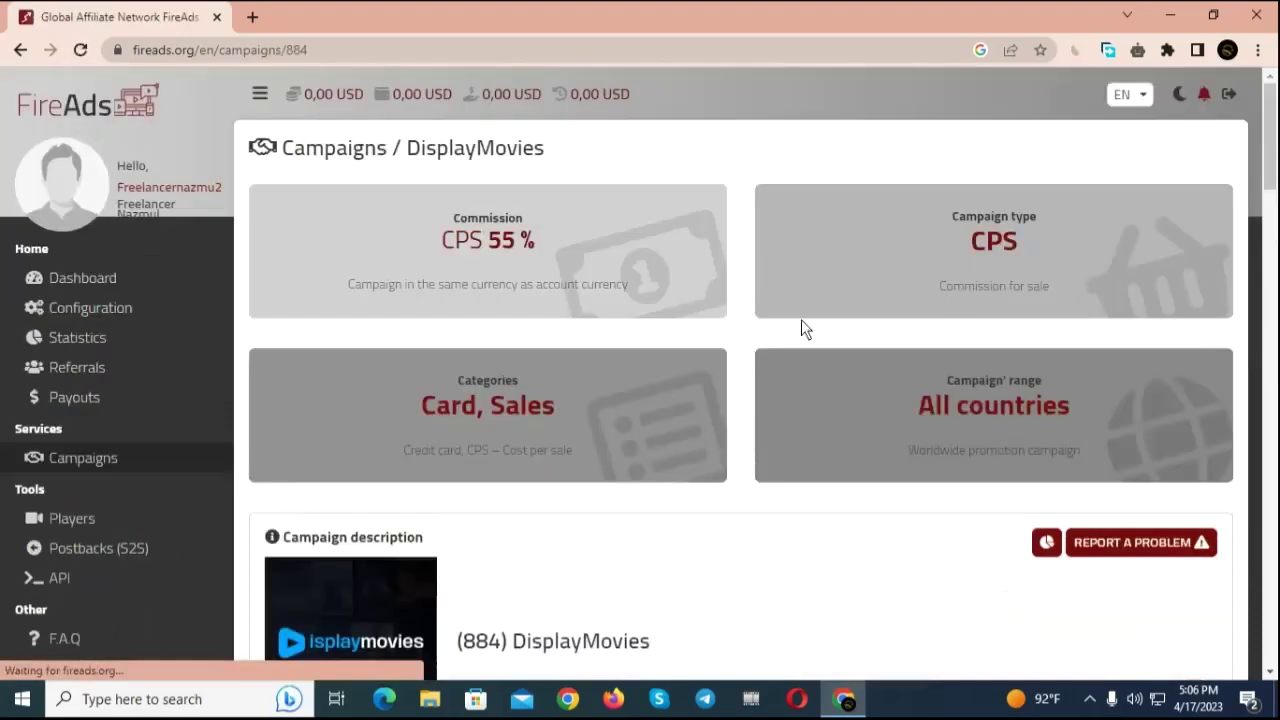
pyautogui.scroll(-5, 800, 325)
pyautogui.scroll(-5, 798, 328)
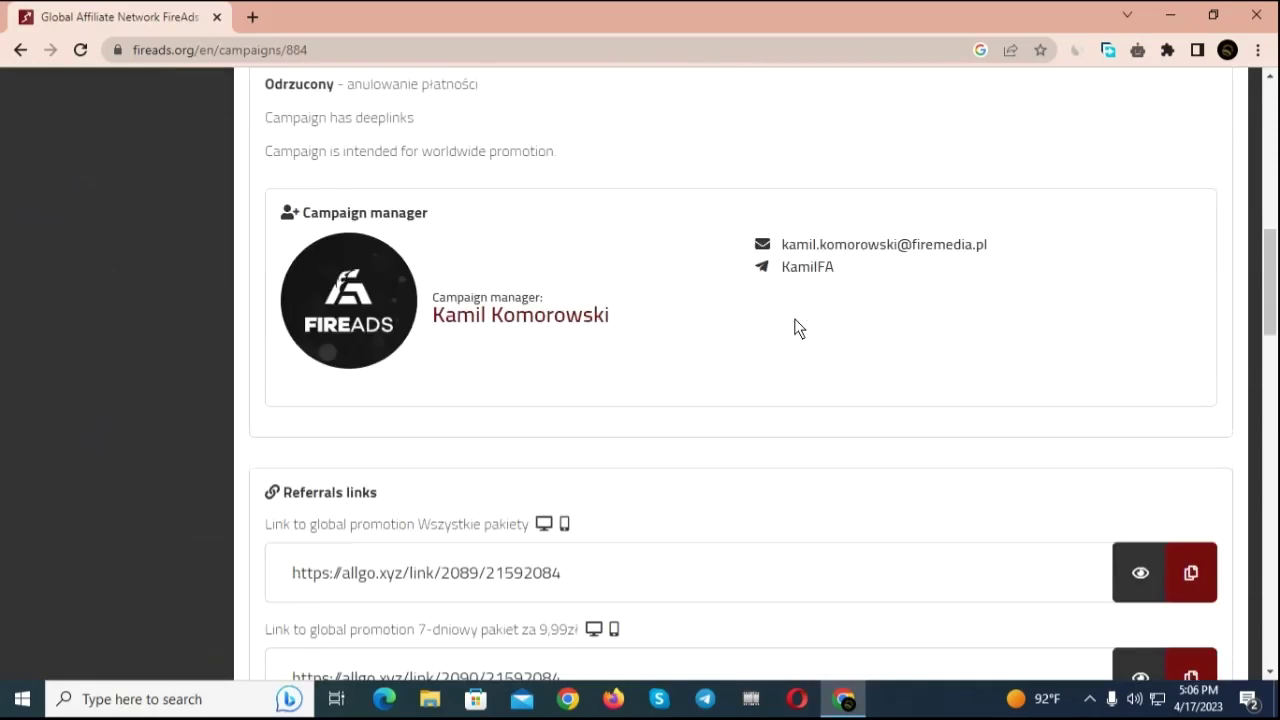
pyautogui.scroll(3, 797, 337)
pyautogui.click(20, 49)
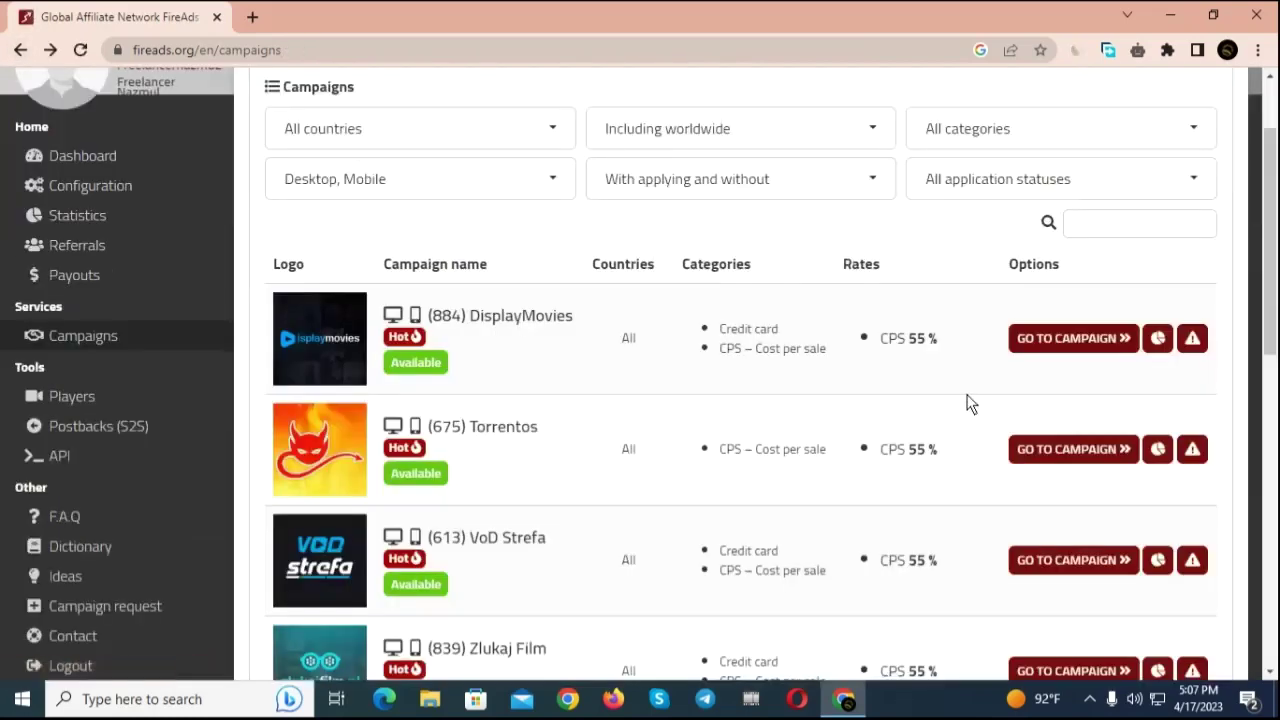
# - Open the Torrentos campaign, review its description and referral links, and go back to the campaign list
pyautogui.click(1062, 448)
pyautogui.scroll(-10, 670, 300)
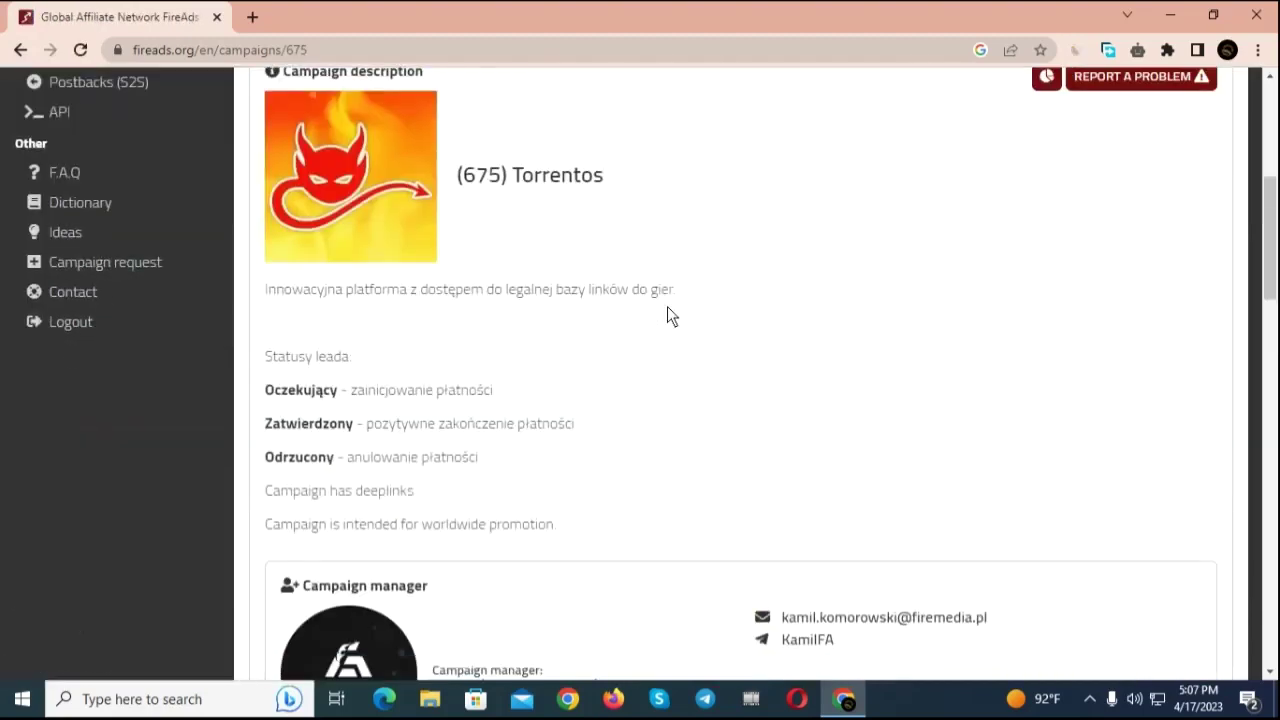
pyautogui.scroll(3, 666, 306)
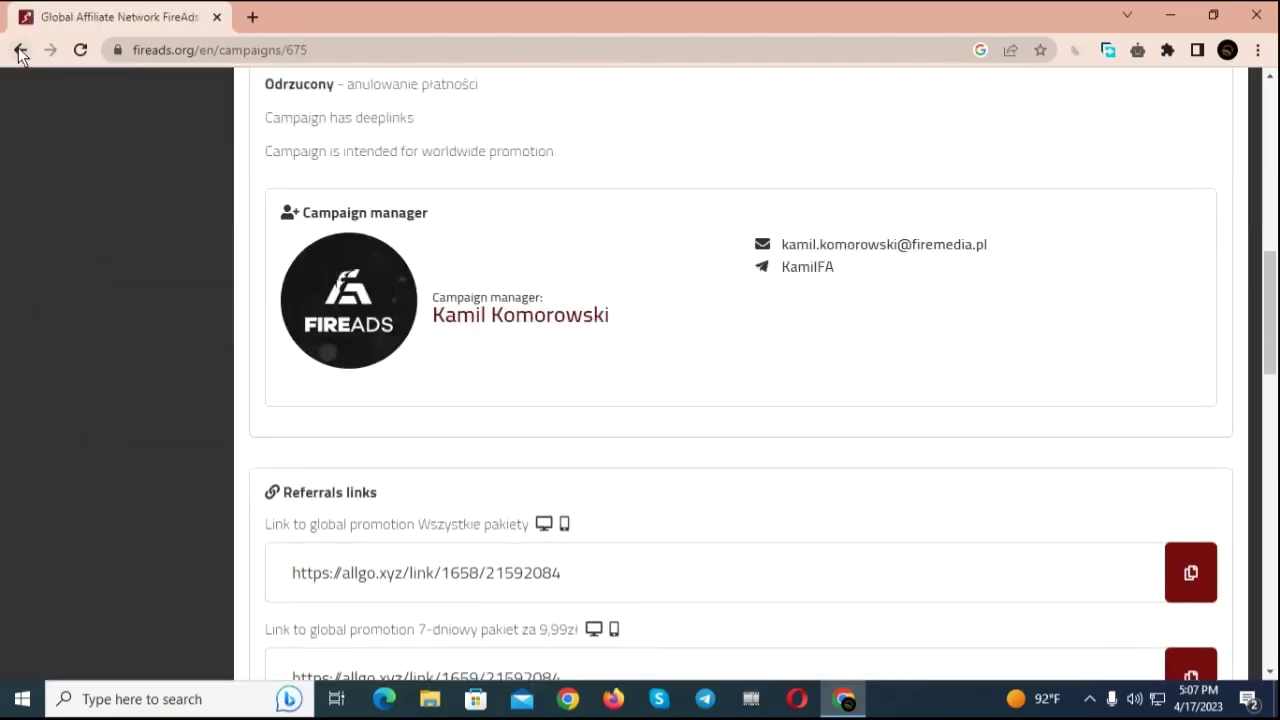
pyautogui.click(20, 49)
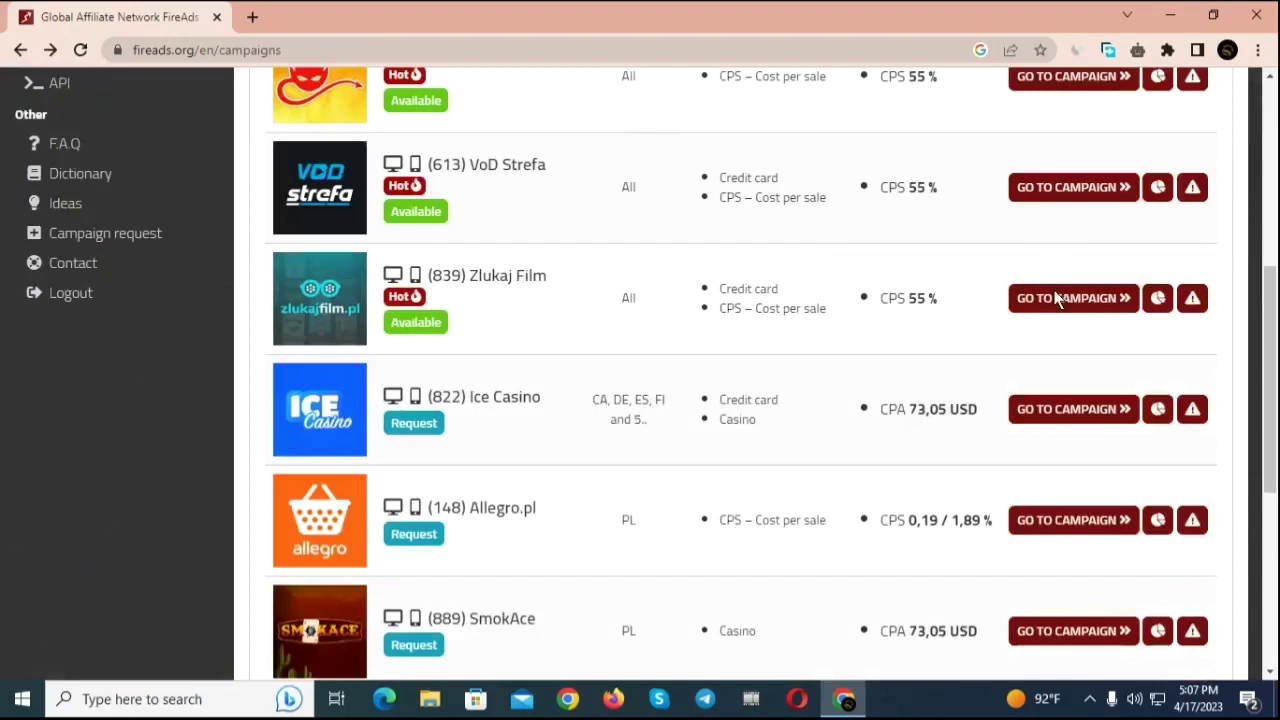
# - Open the Zlukaj Film campaign, look through its global promotion links, and go back to the campaign list
pyautogui.click(1051, 295)
pyautogui.scroll(-12, 594, 237)
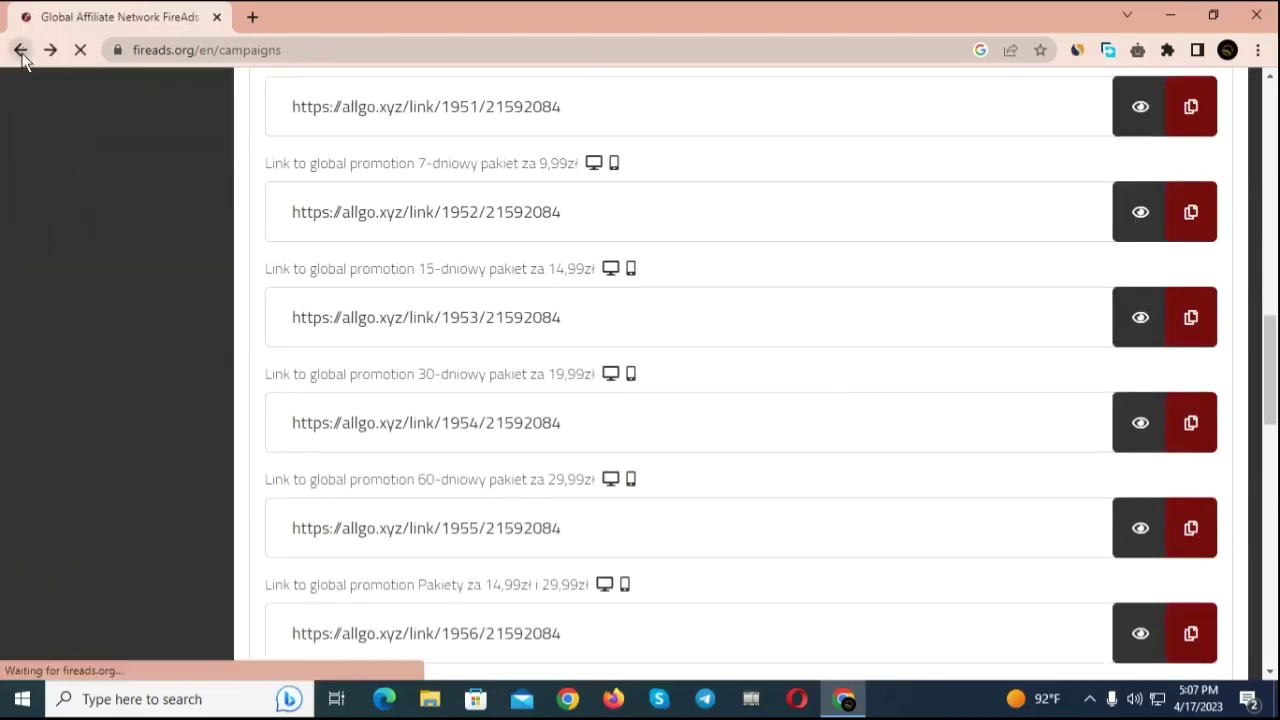
pyautogui.click(21, 49)
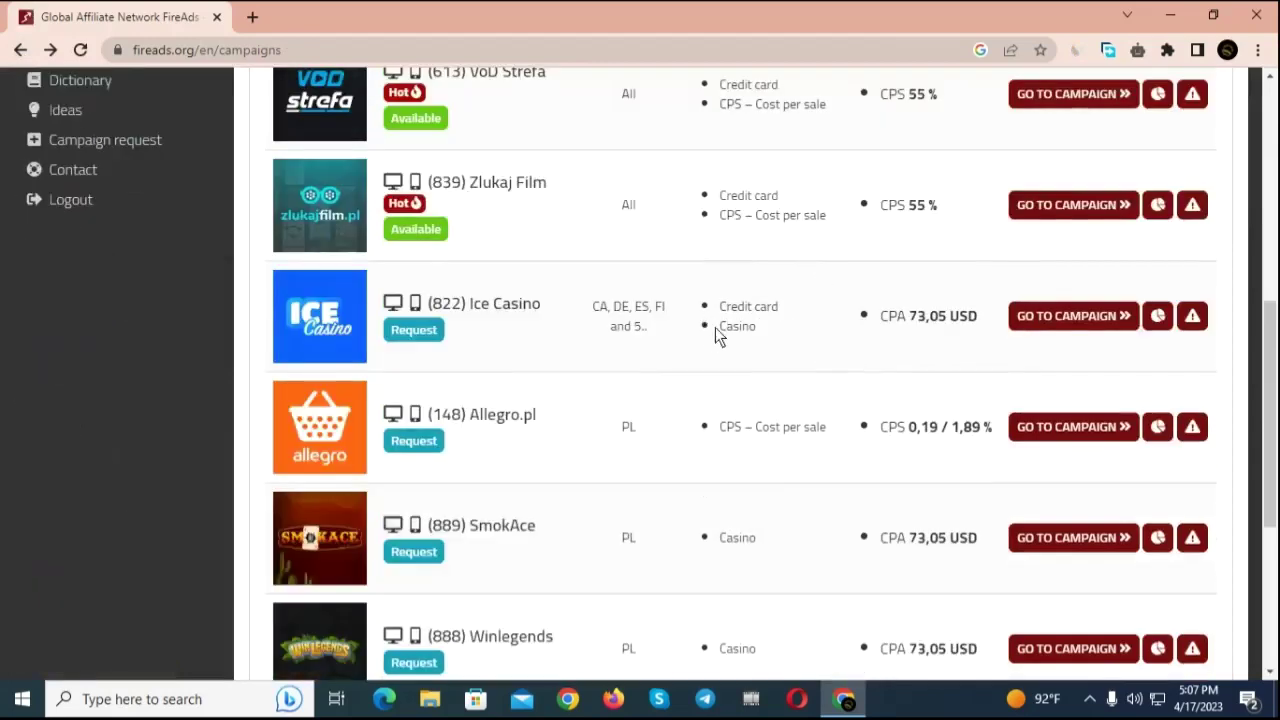
# - Open the Ice Casino campaign, review its commission and description, and go back to the campaign list
pyautogui.click(1063, 316)
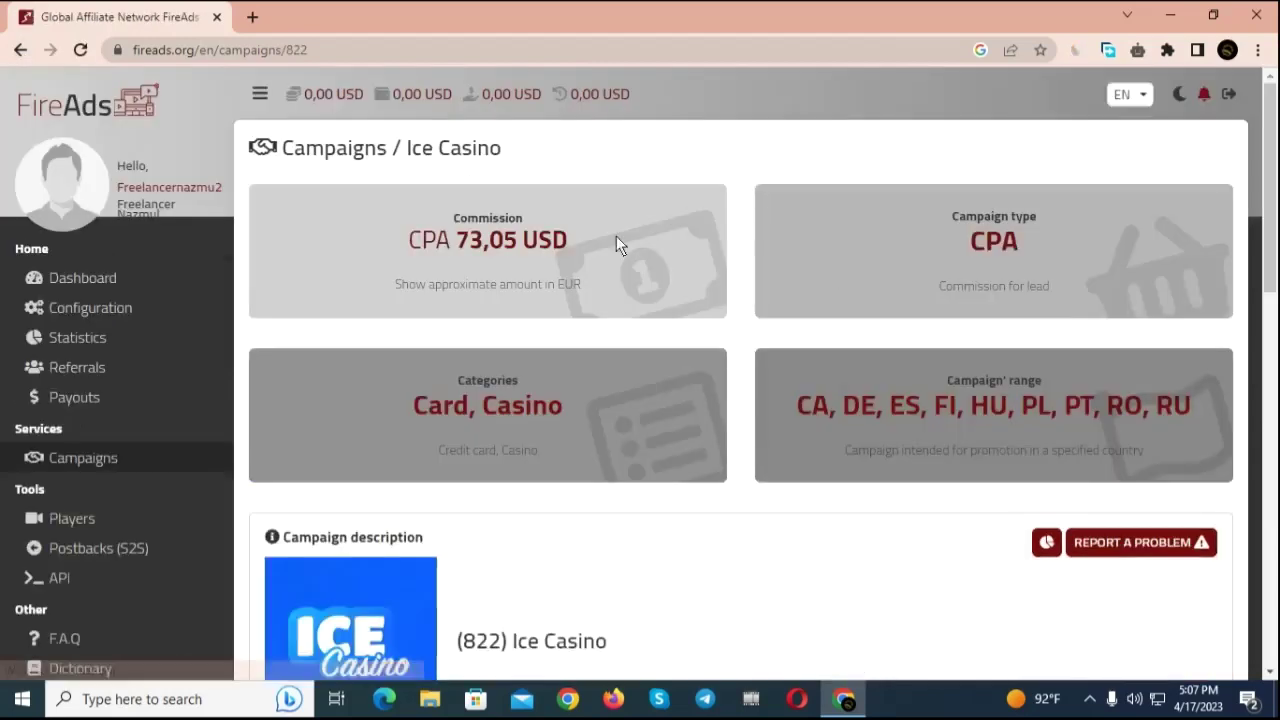
pyautogui.scroll(-10, 625, 250)
pyautogui.scroll(5, 625, 244)
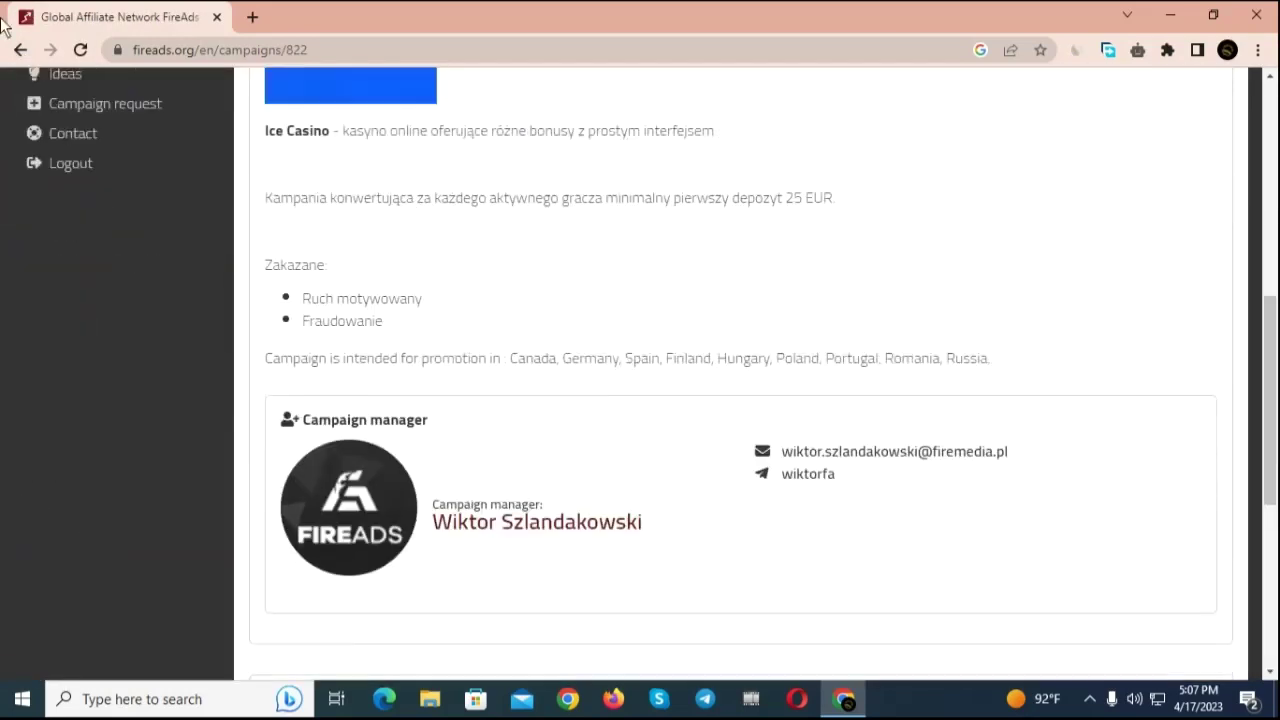
pyautogui.click(16, 54)
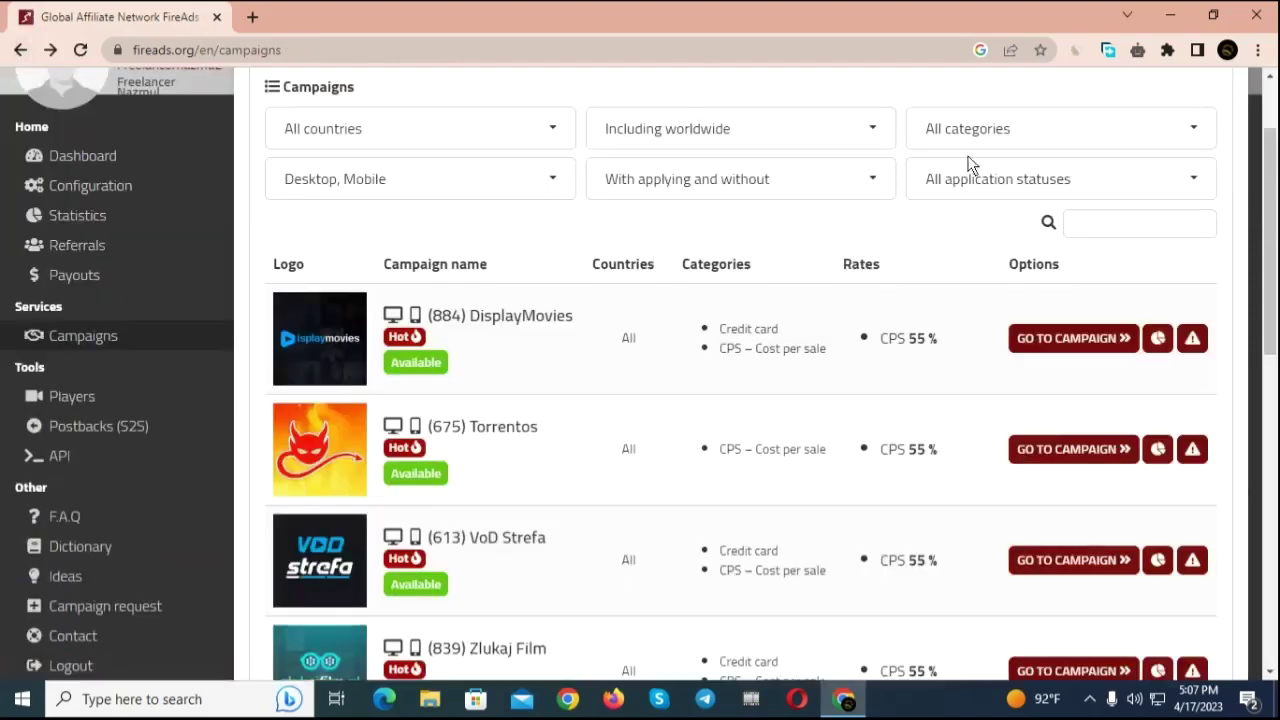
# - Look through the first page of campaigns, comparing their availability status, countries, categories and rates
pyautogui.scroll(-2, 965, 180)
pyautogui.scroll(-2, 955, 198)
pyautogui.scroll(2, 466, 221)
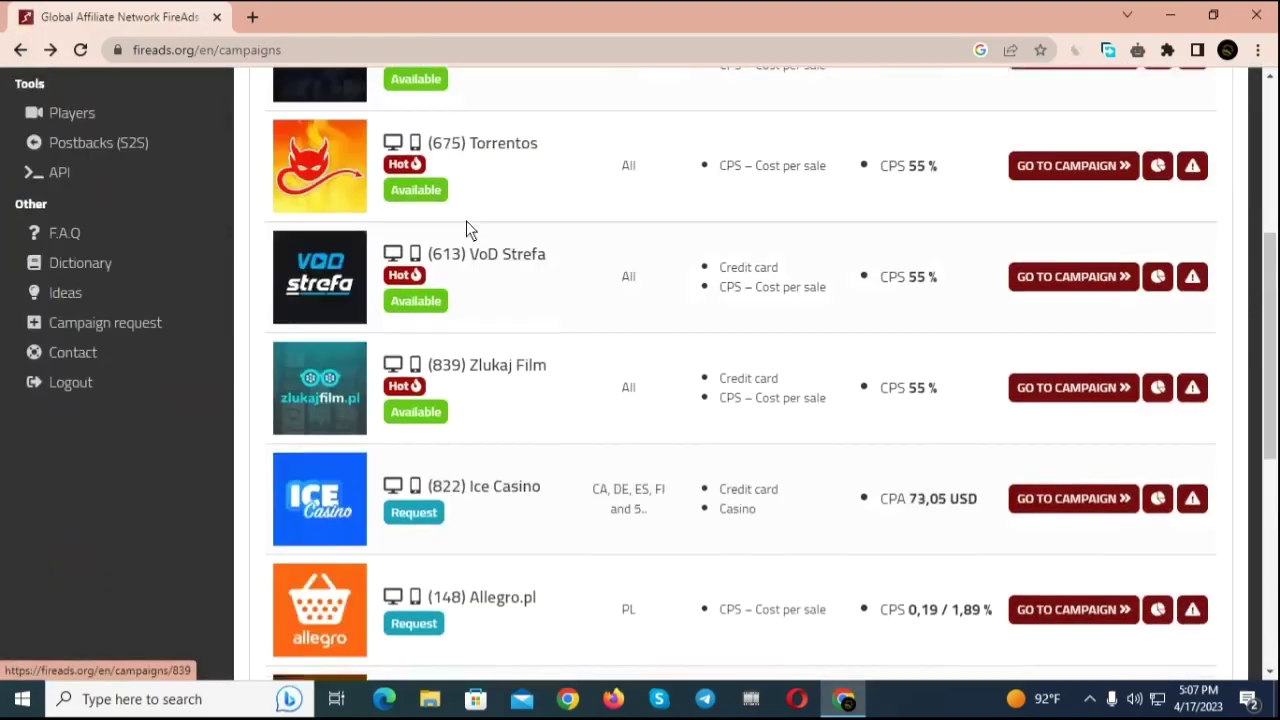
pyautogui.scroll(1, 440, 286)
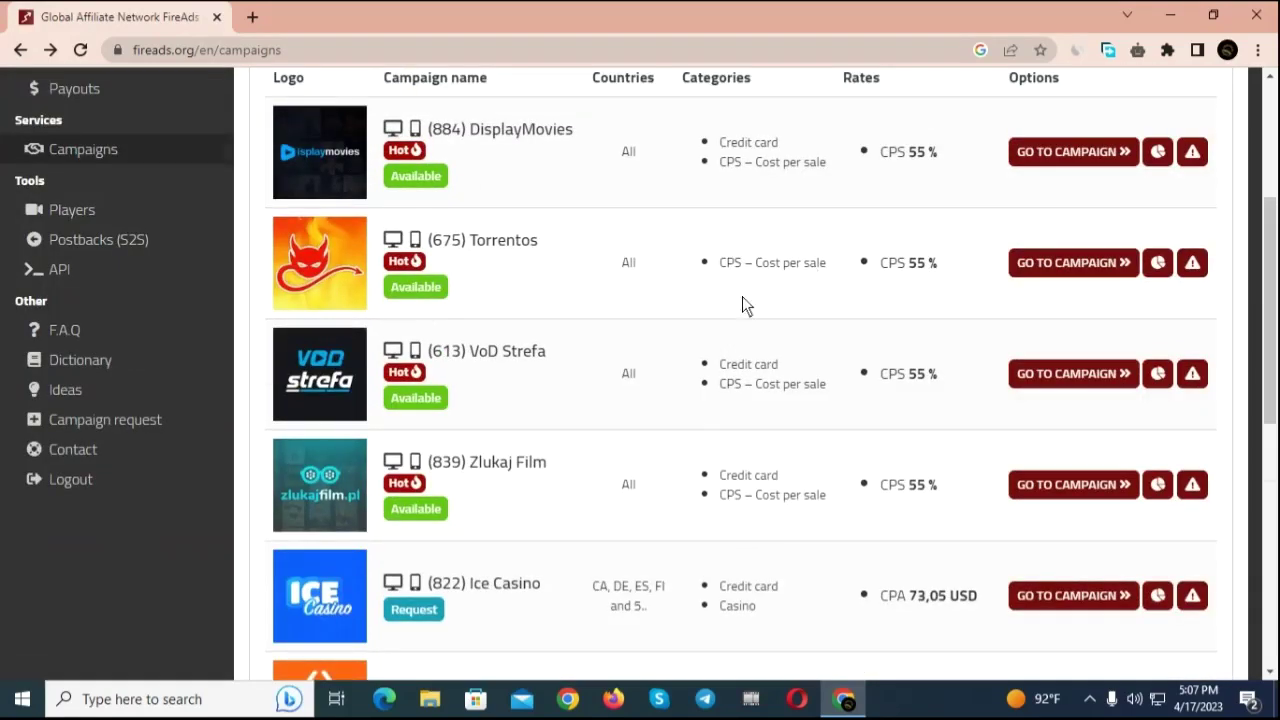
pyautogui.scroll(-7, 743, 303)
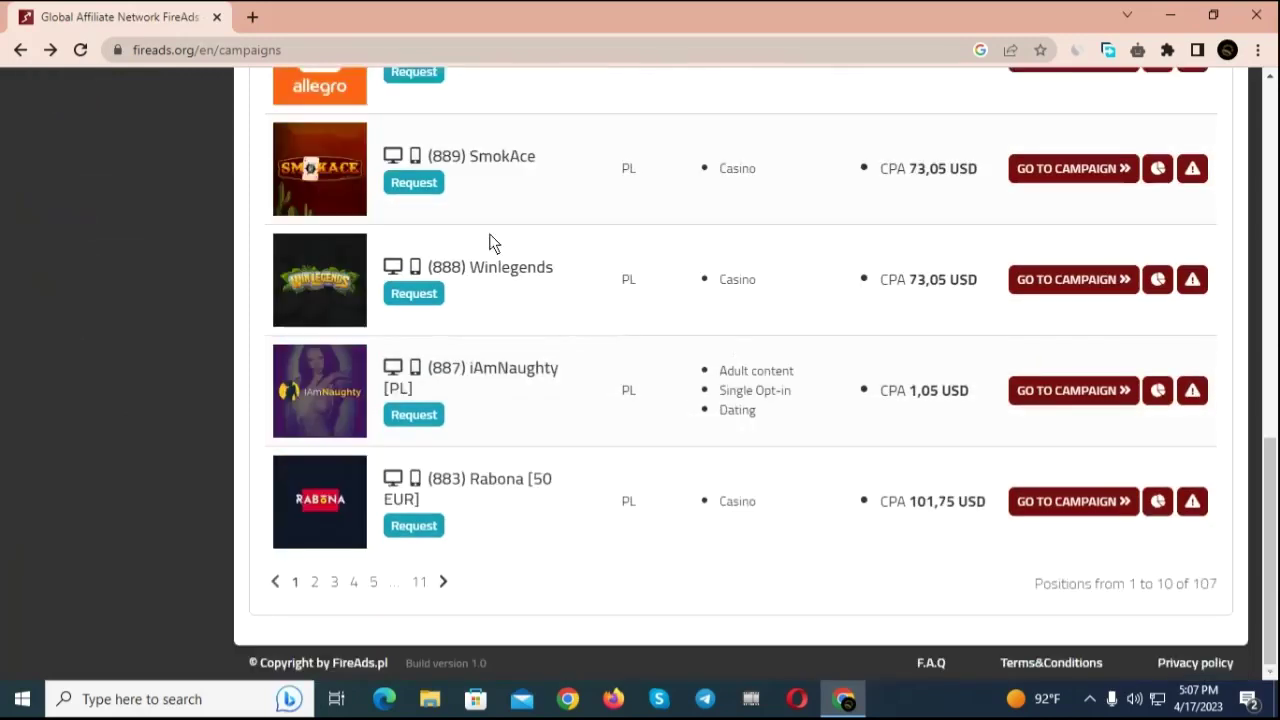
pyautogui.scroll(10, 491, 243)
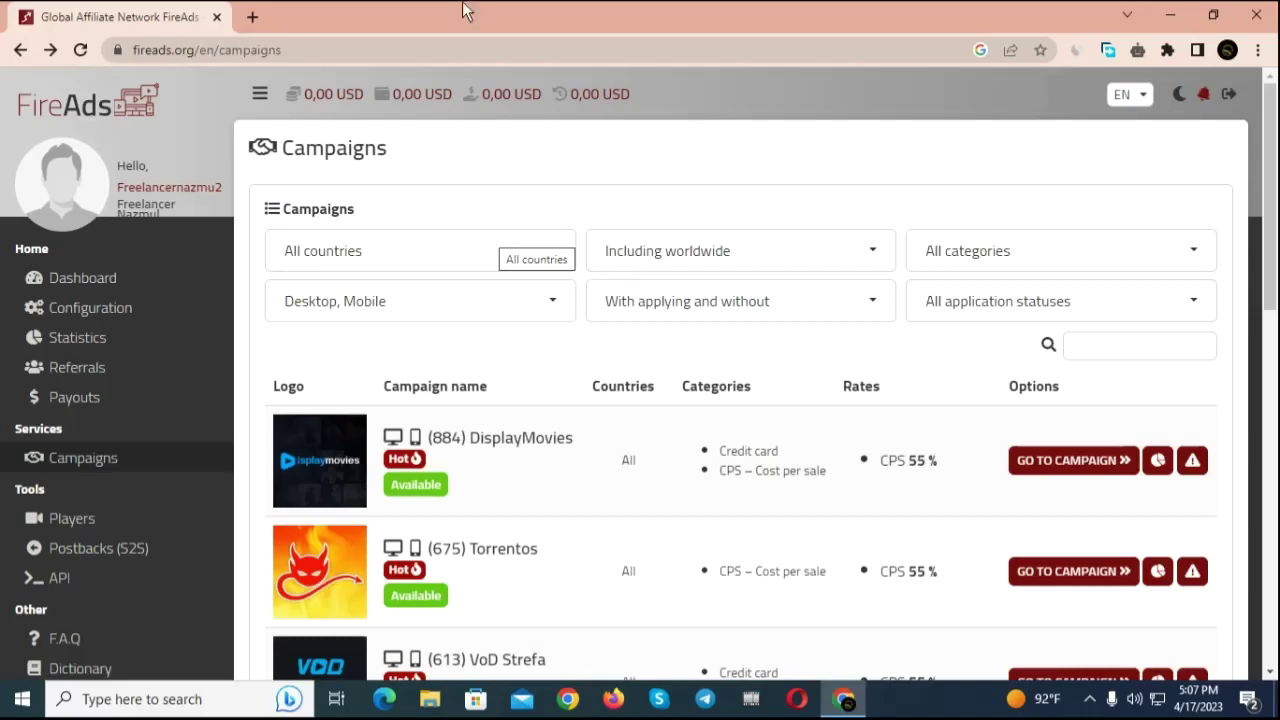
# - Reopen the Ice Casino campaign and examine what its campaign application section asks for
pyautogui.scroll(-4, 1046, 660)
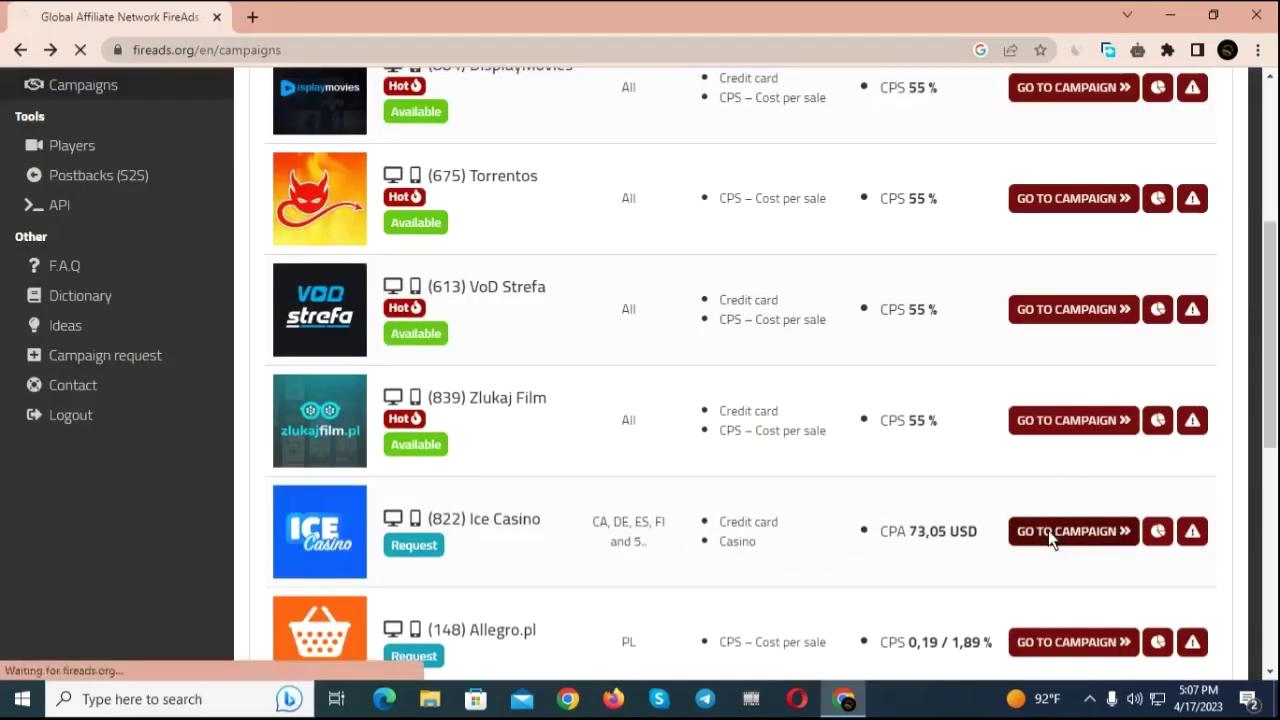
pyautogui.click(1050, 530)
pyautogui.scroll(-5, 673, 317)
pyautogui.scroll(-6, 673, 317)
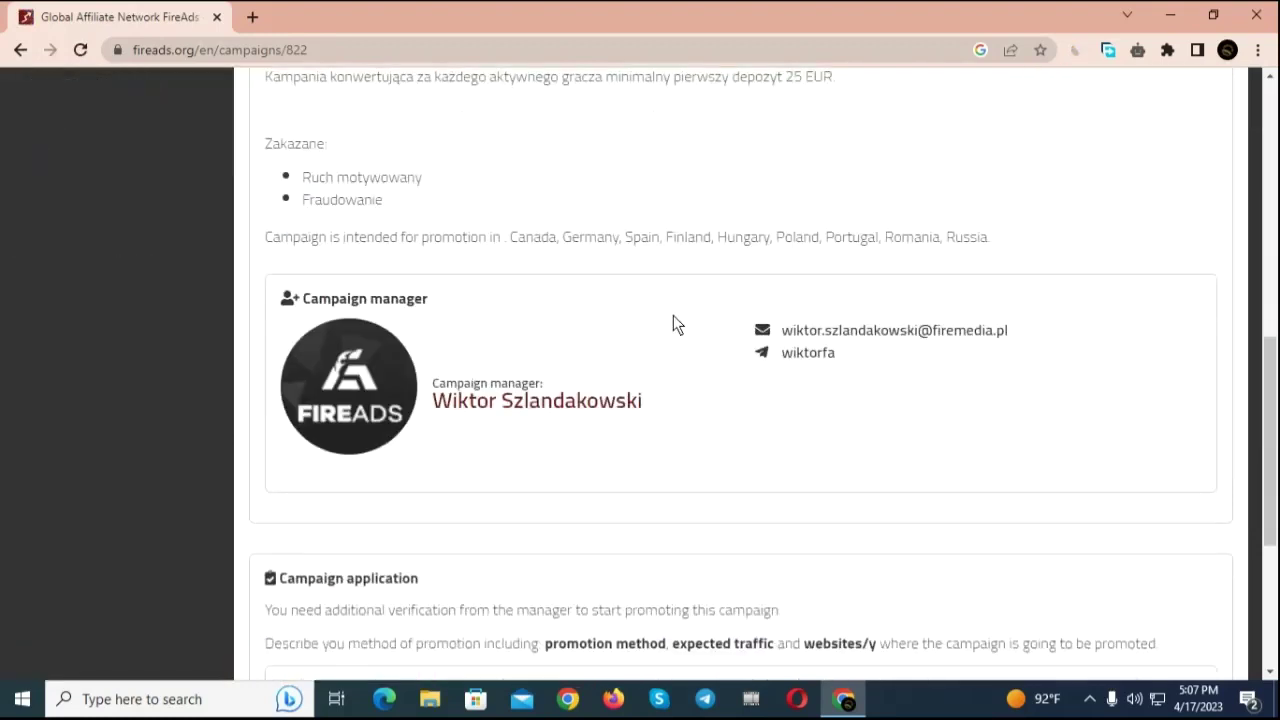
pyautogui.scroll(1, 669, 299)
pyautogui.scroll(-2, 669, 299)
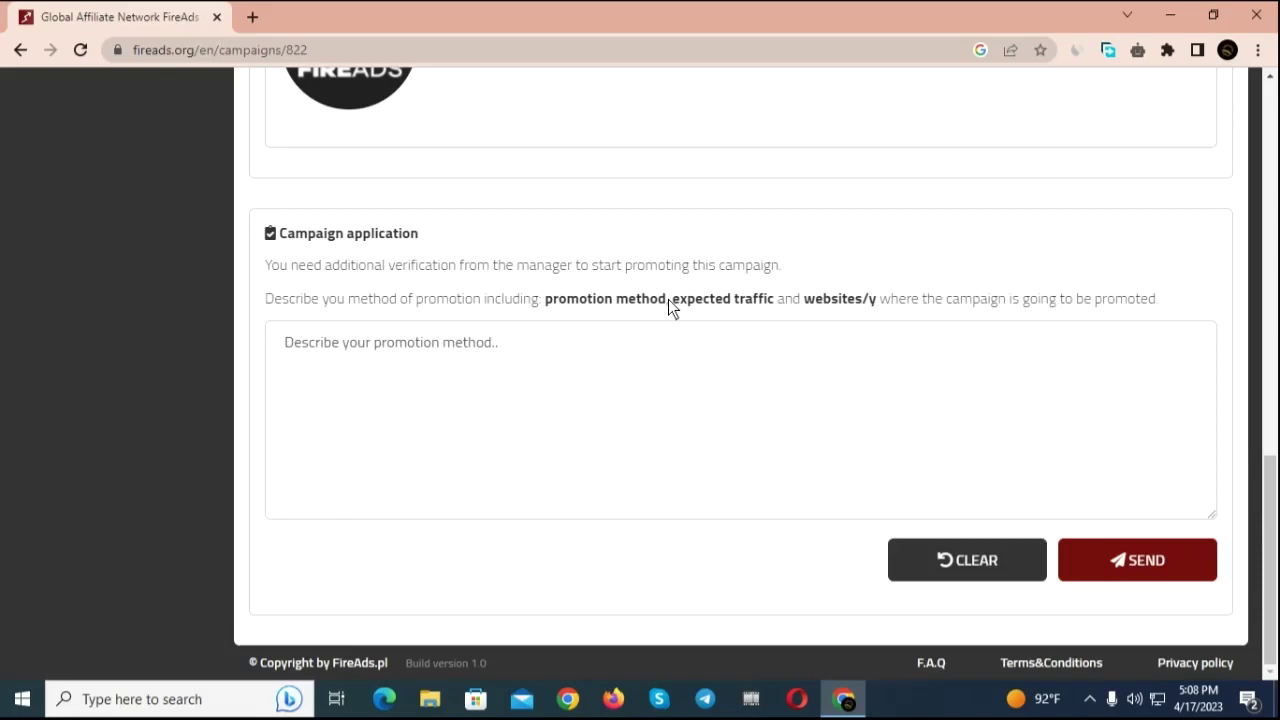
# - Review the Ice Casino description, prohibited traffic, target countries and application form, and return to the campaign list
pyautogui.scroll(5, 400, 343)
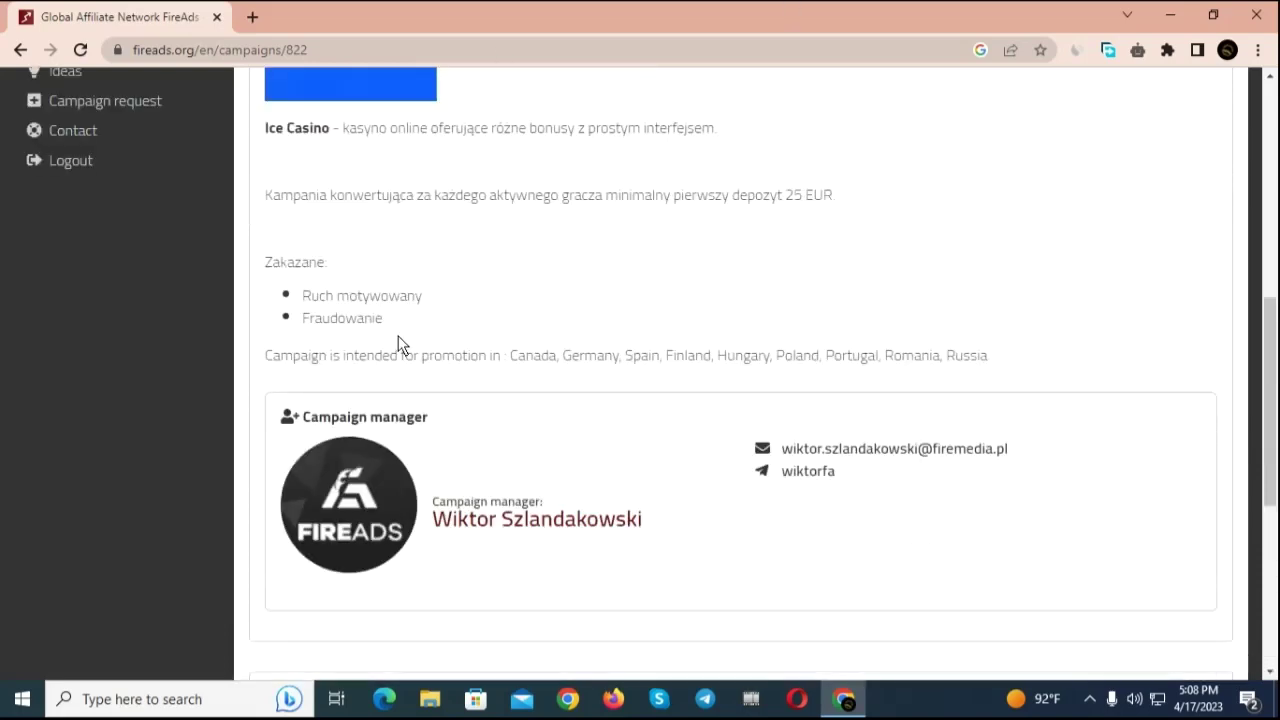
pyautogui.scroll(5, 391, 521)
pyautogui.scroll(-7, 293, 511)
pyautogui.scroll(-3, 418, 494)
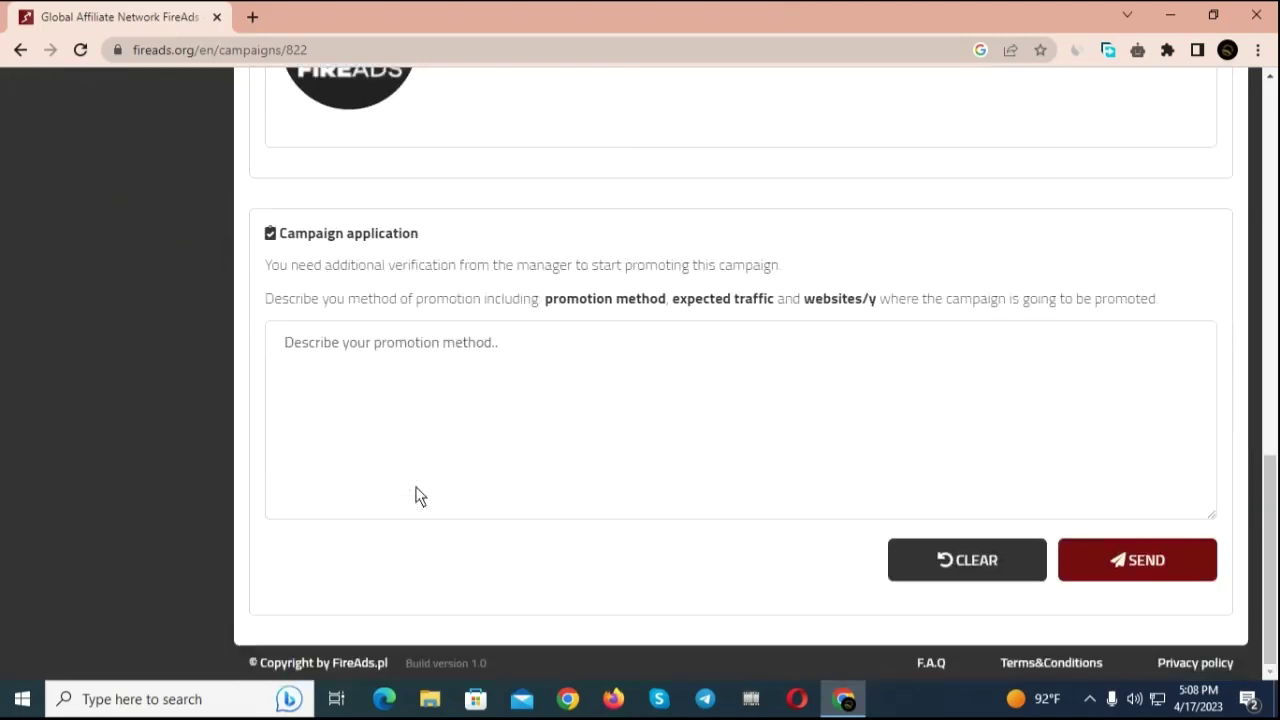
pyautogui.scroll(10, 580, 406)
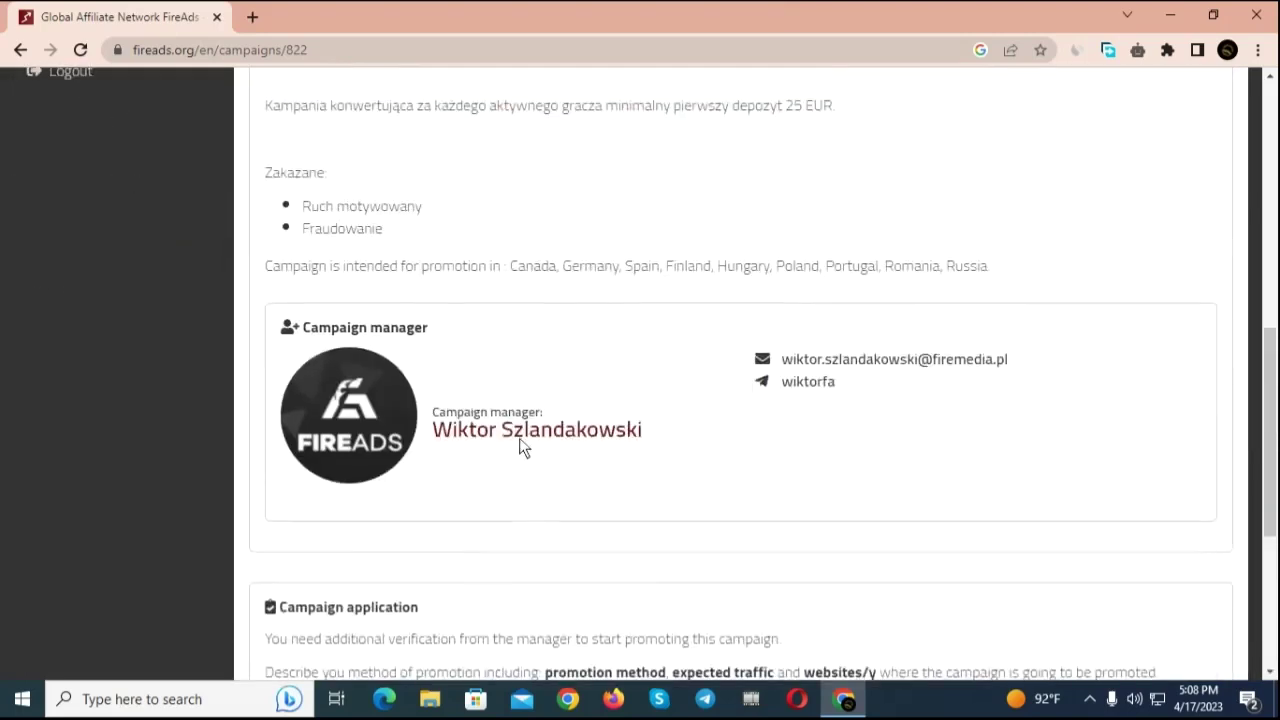
pyautogui.scroll(-3, 623, 363)
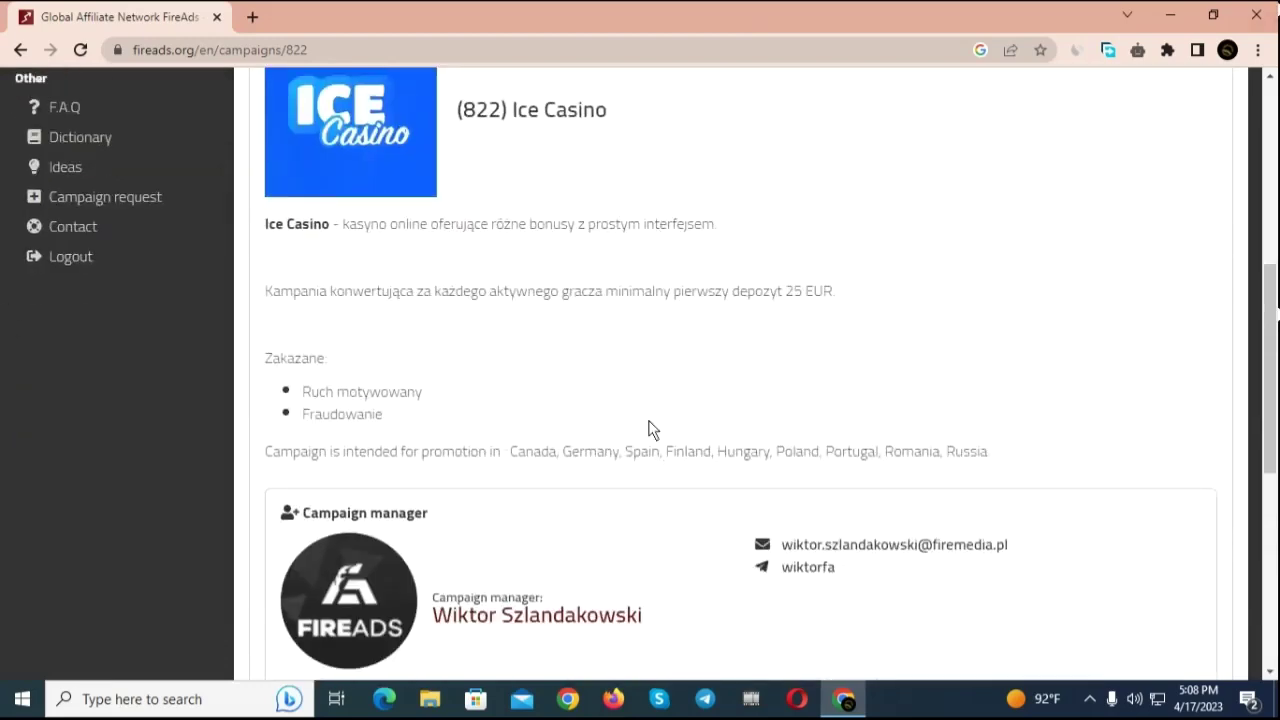
pyautogui.scroll(3, 650, 422)
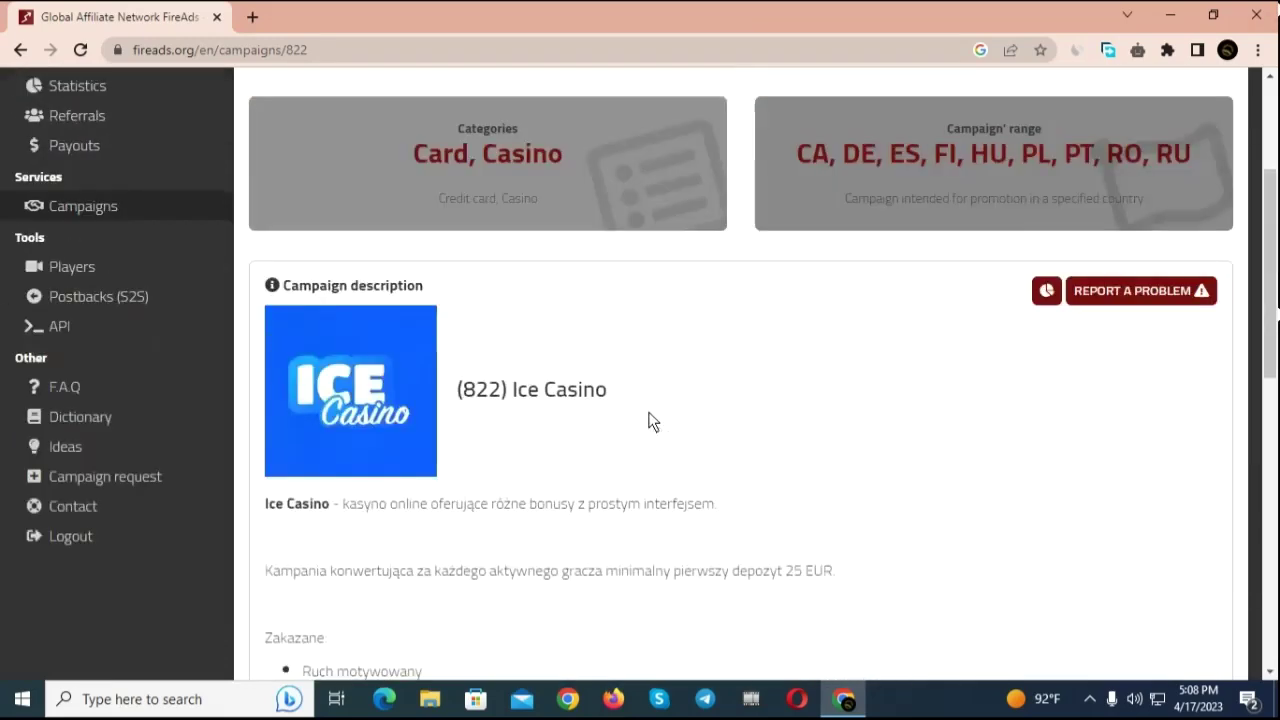
pyautogui.click(22, 50)
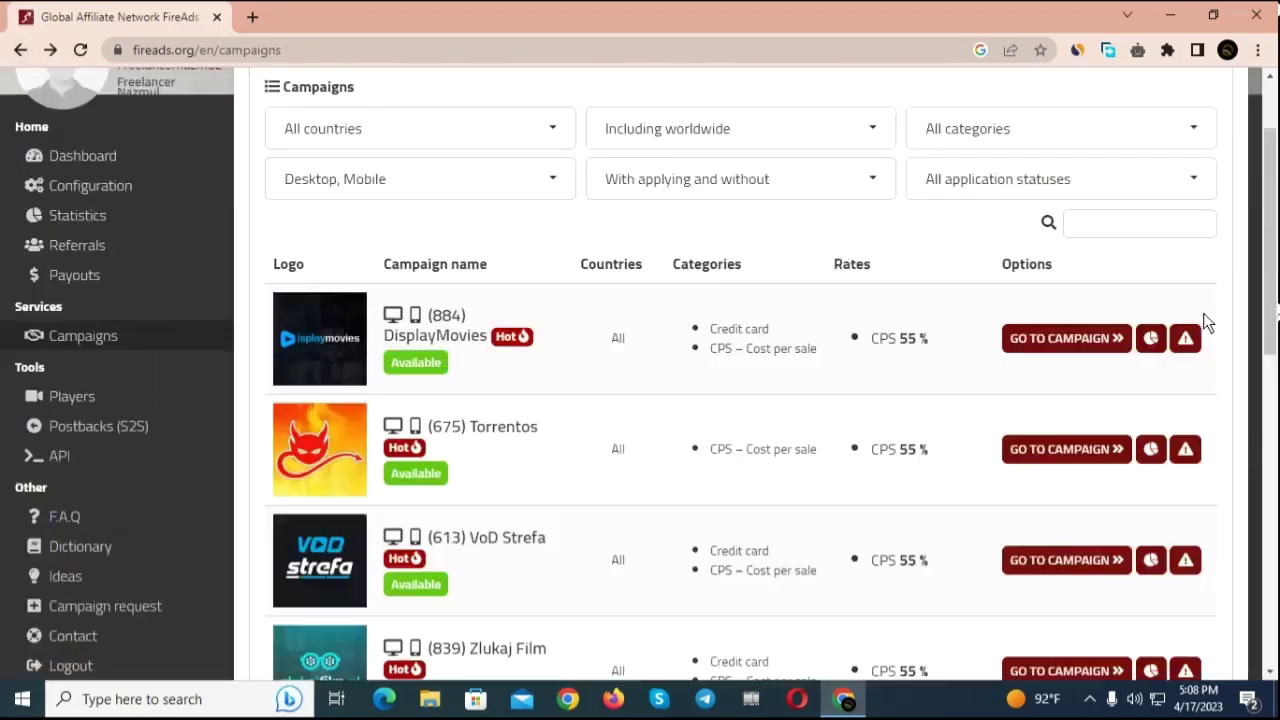
# - Find the iAmNaughty [PL] campaign near the end of the list's first page and open it
pyautogui.scroll(-3, 1190, 330)
pyautogui.scroll(-2, 712, 485)
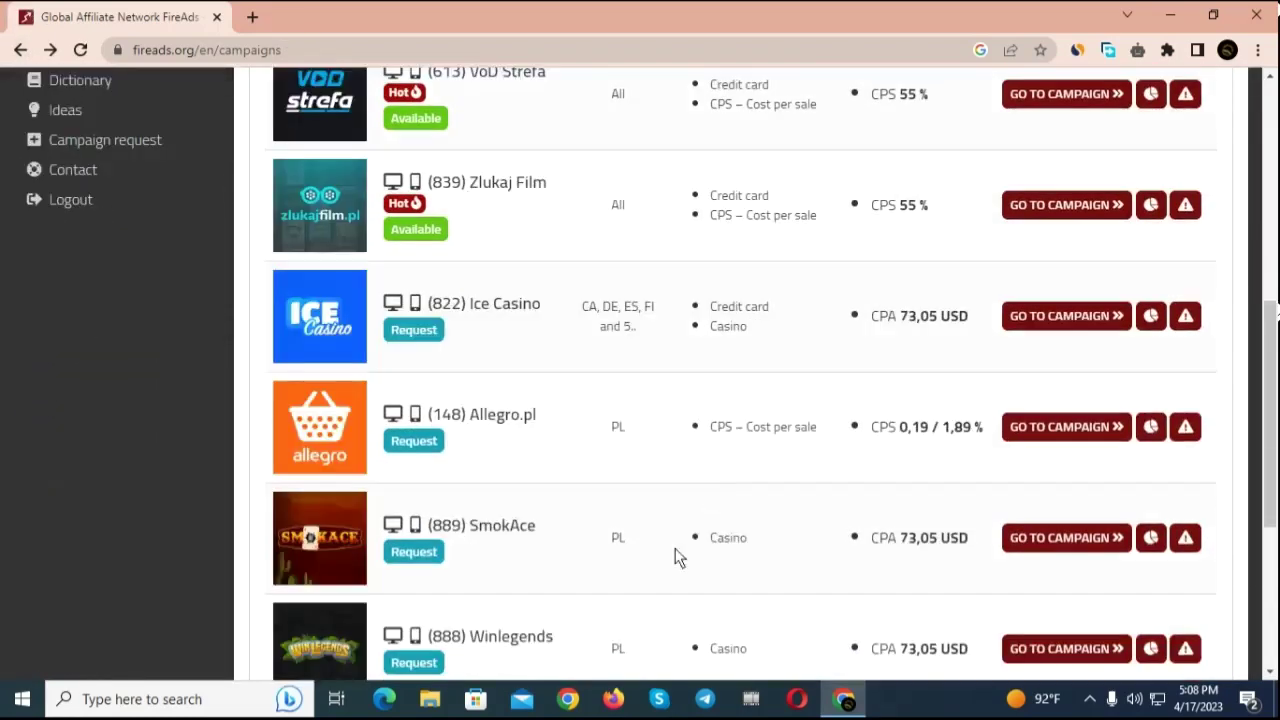
pyautogui.scroll(-2, 718, 505)
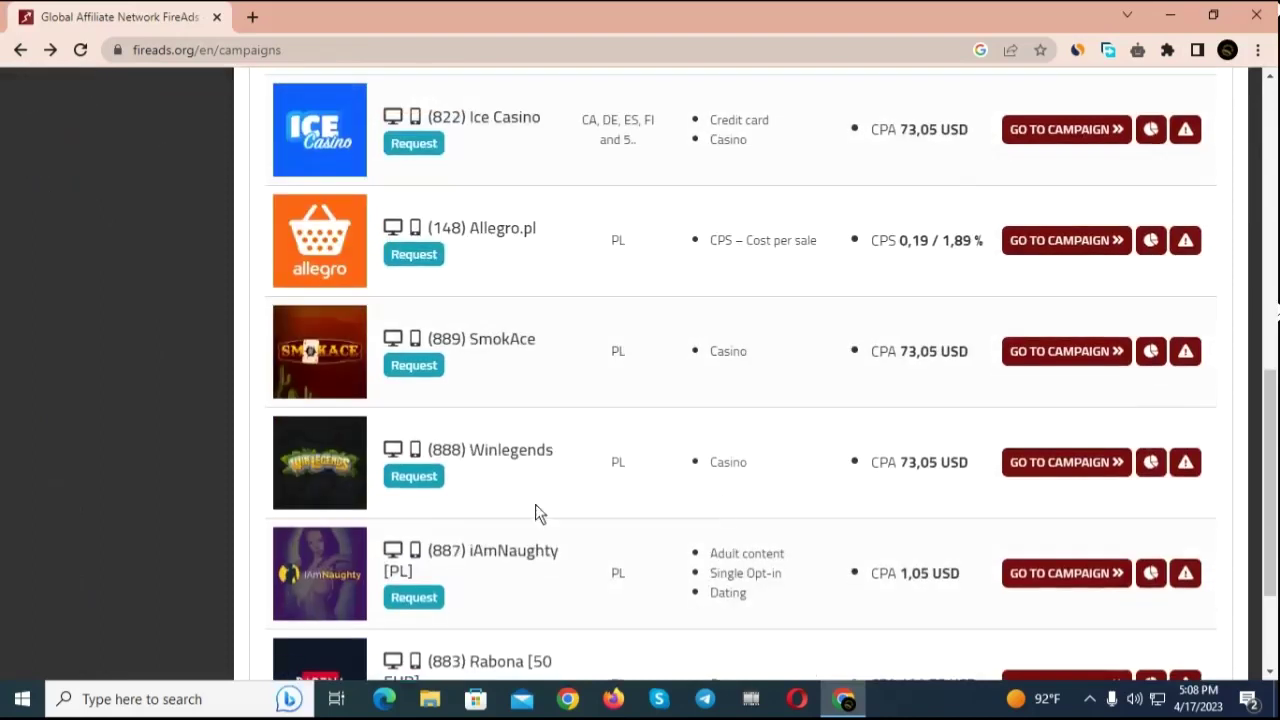
pyautogui.scroll(-2, 711, 477)
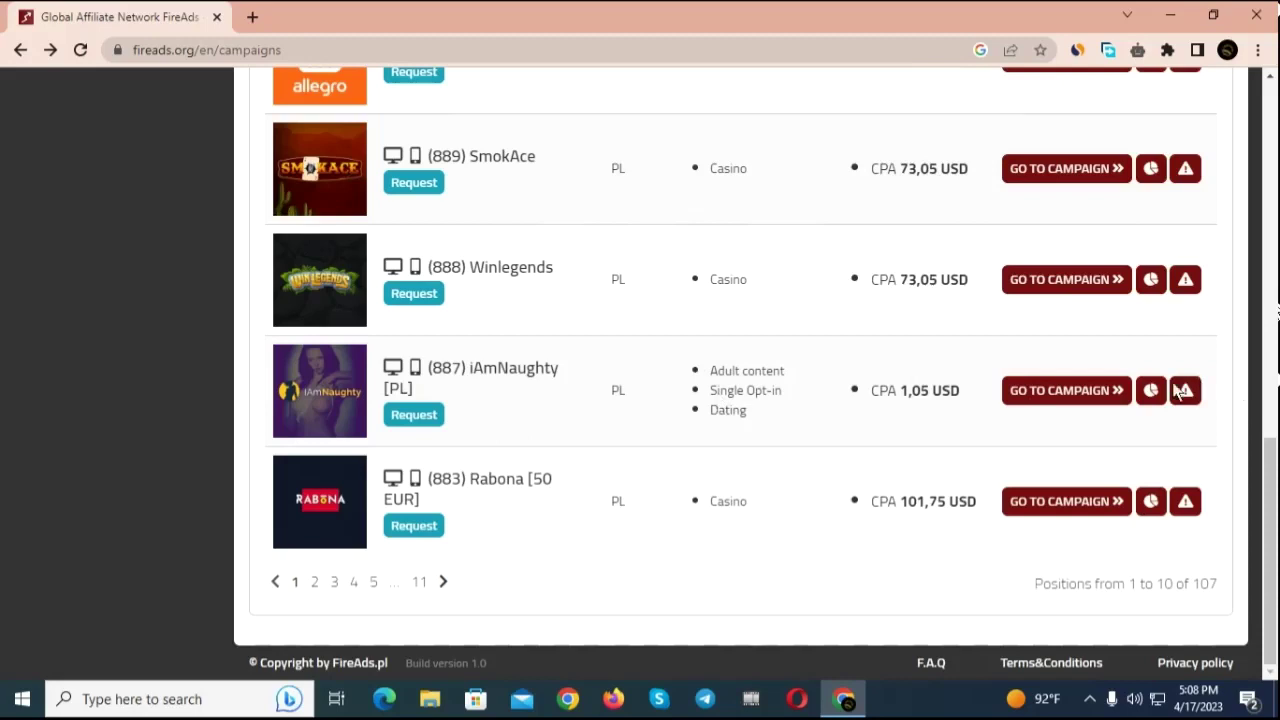
pyautogui.click(1066, 400)
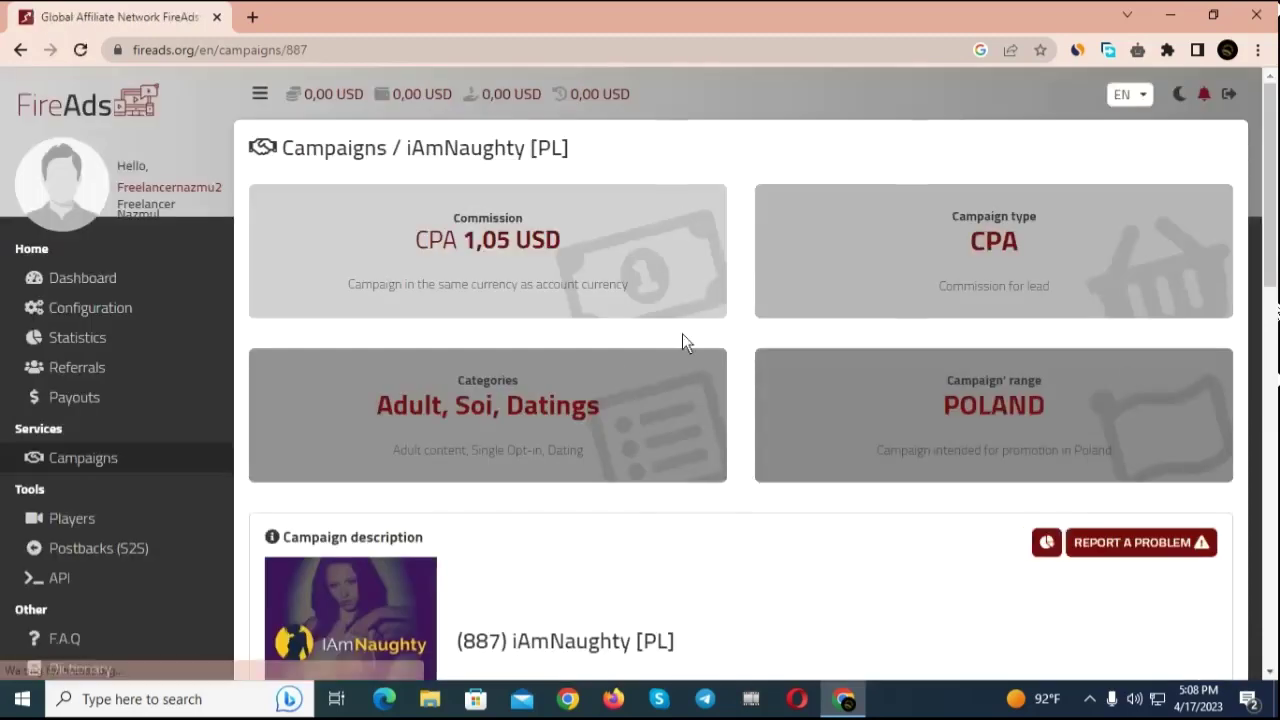
# - Examine the iAmNaughty [PL] commission, target country, prohibited promotion methods, campaign manager section and application form
pyautogui.scroll(-3, 899, 335)
pyautogui.scroll(4, 899, 331)
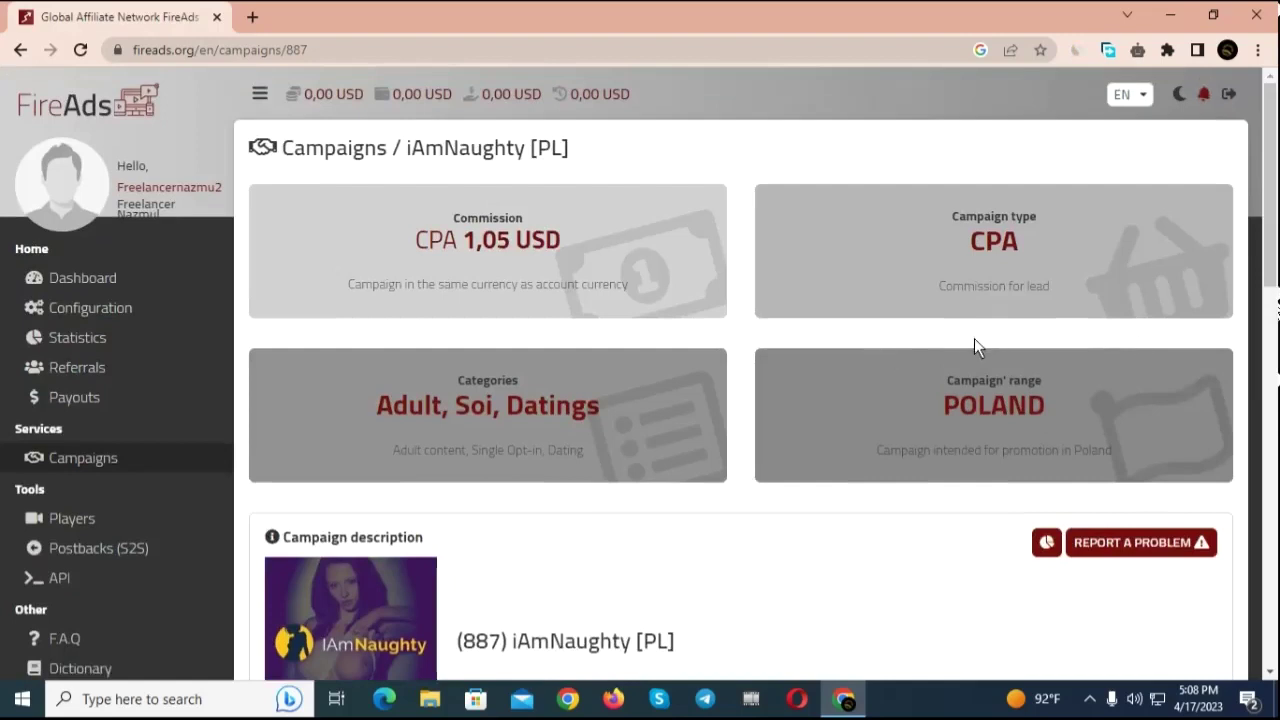
pyautogui.scroll(-5, 972, 345)
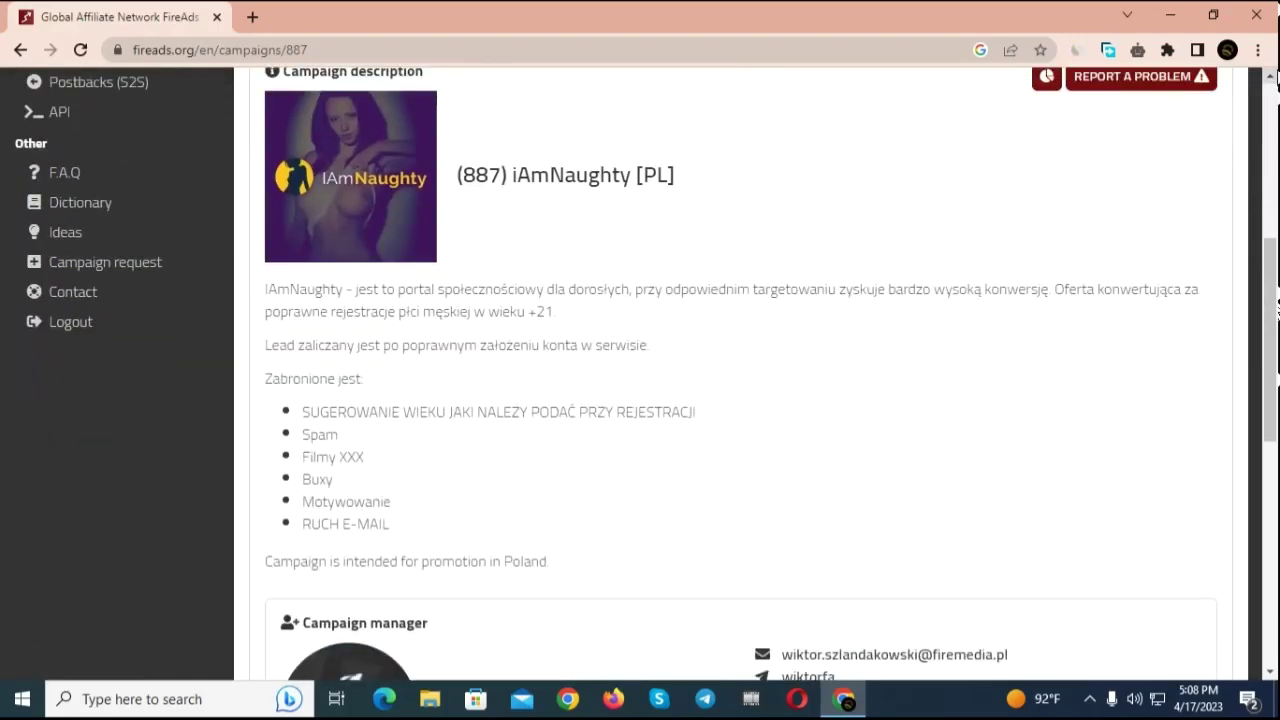
pyautogui.scroll(-1, 503, 417)
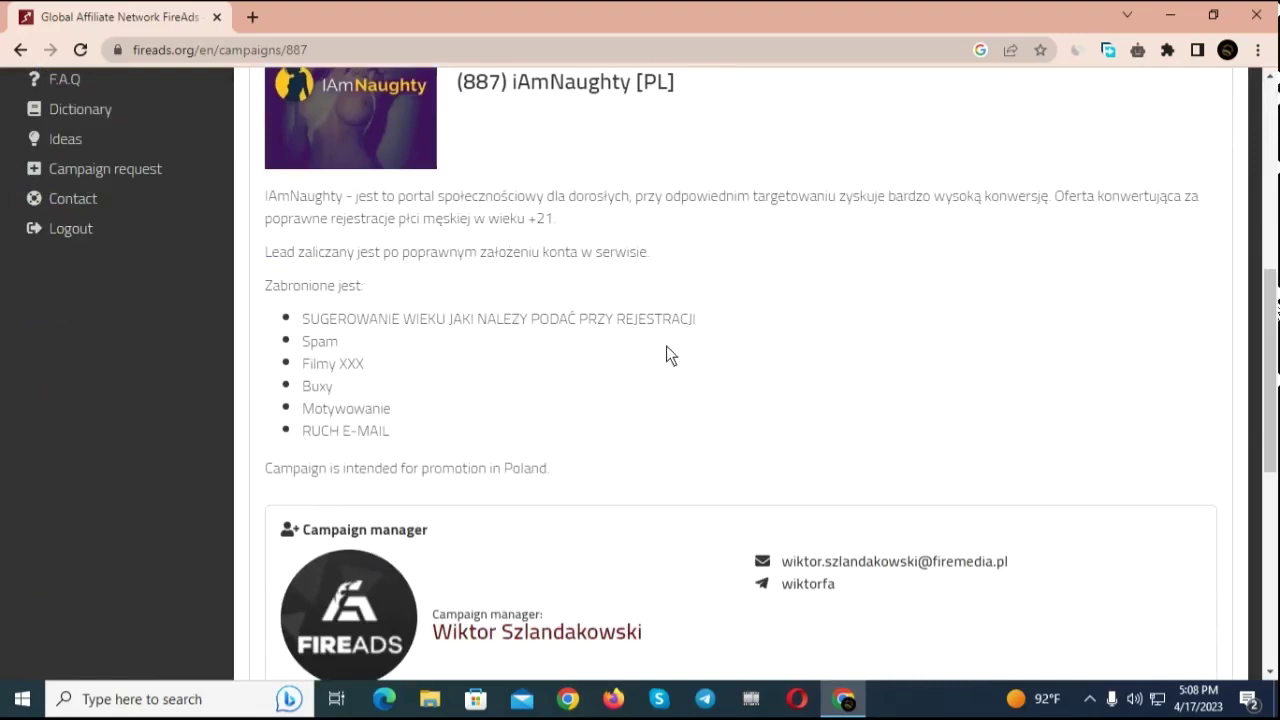
pyautogui.scroll(-6, 640, 368)
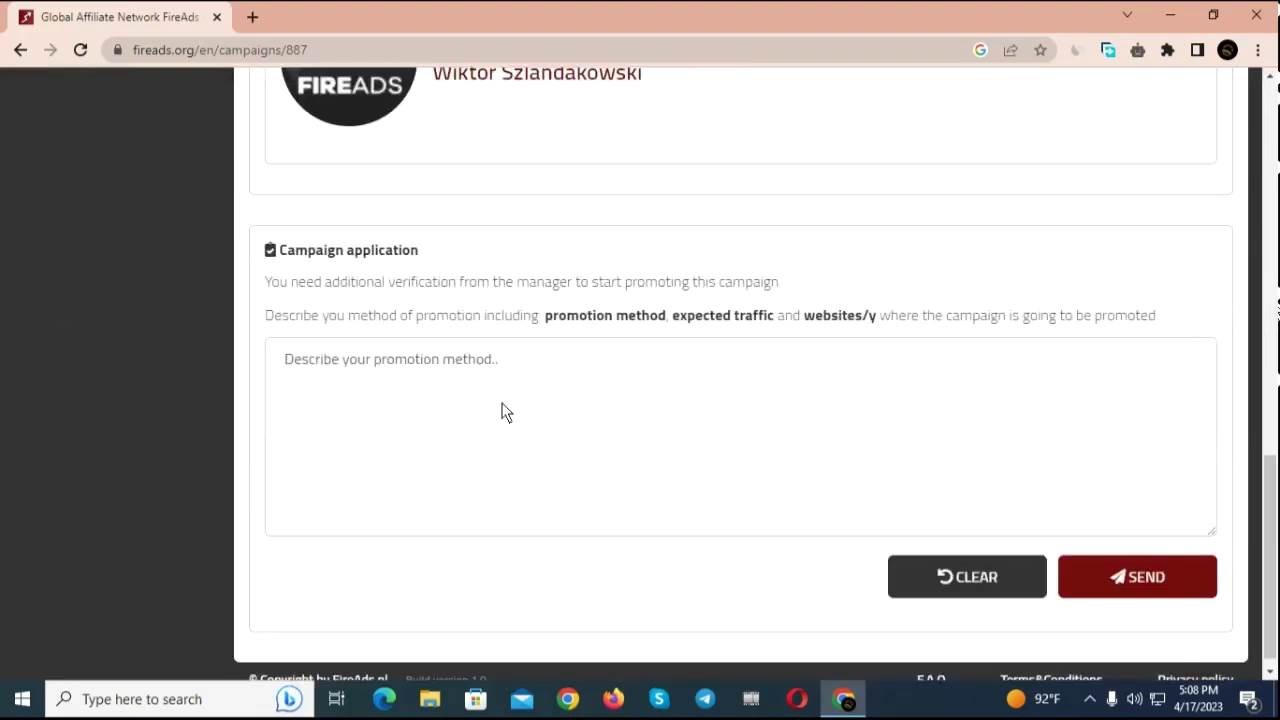
pyautogui.scroll(4, 489, 256)
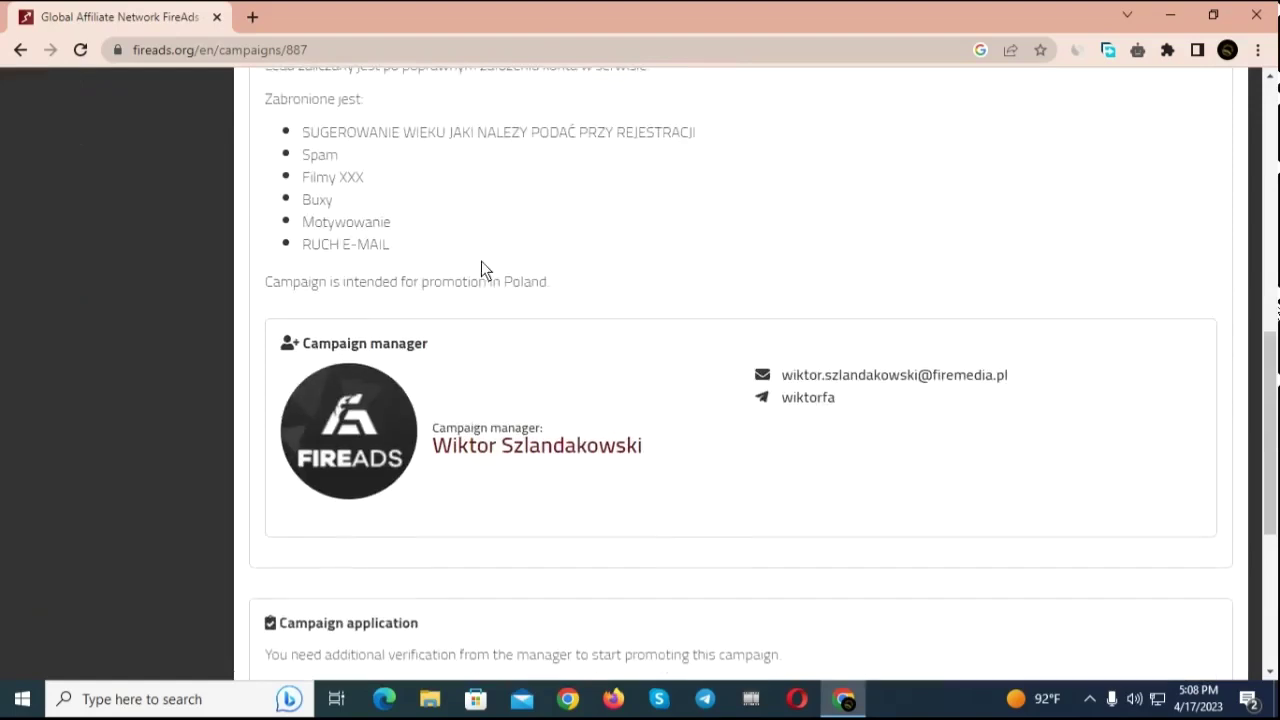
# - Begin the promotion method description in the iAmNaughty [PL] campaign application with "My traffic soruce is"
pyautogui.scroll(2, 481, 265)
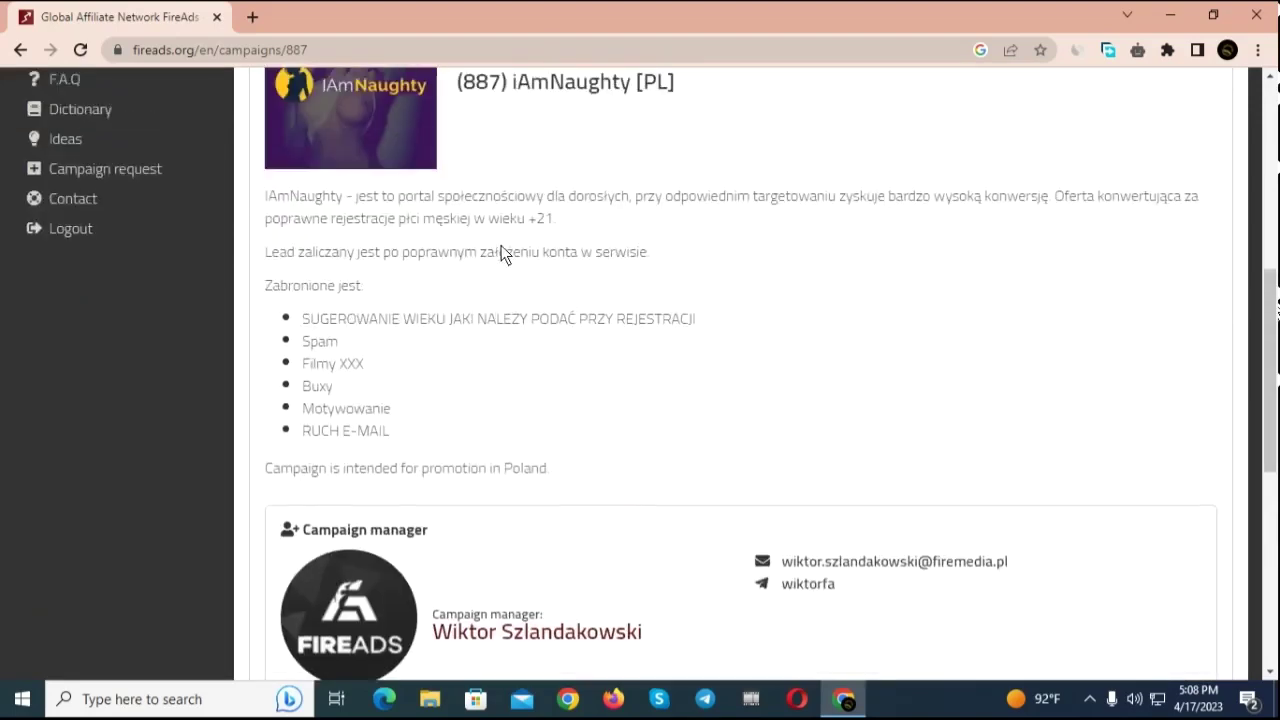
pyautogui.scroll(1, 503, 314)
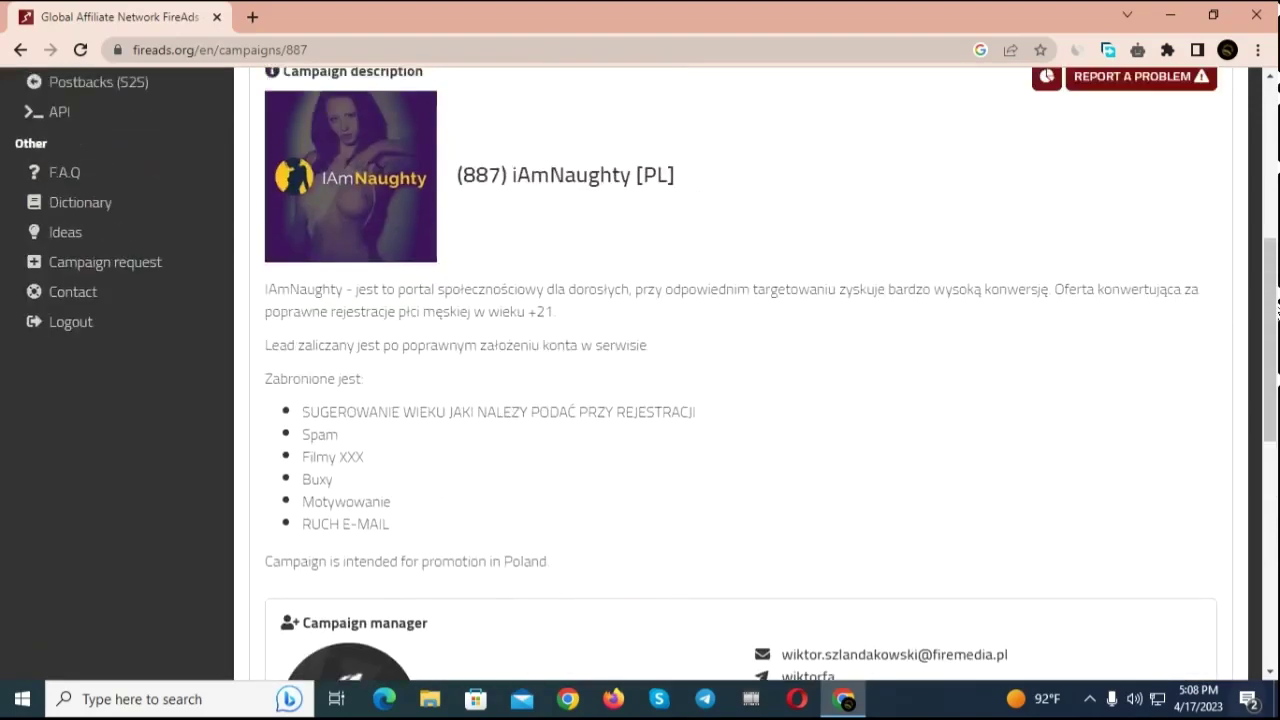
pyautogui.scroll(-4, 415, 469)
pyautogui.scroll(-2, 415, 477)
pyautogui.click(393, 452)
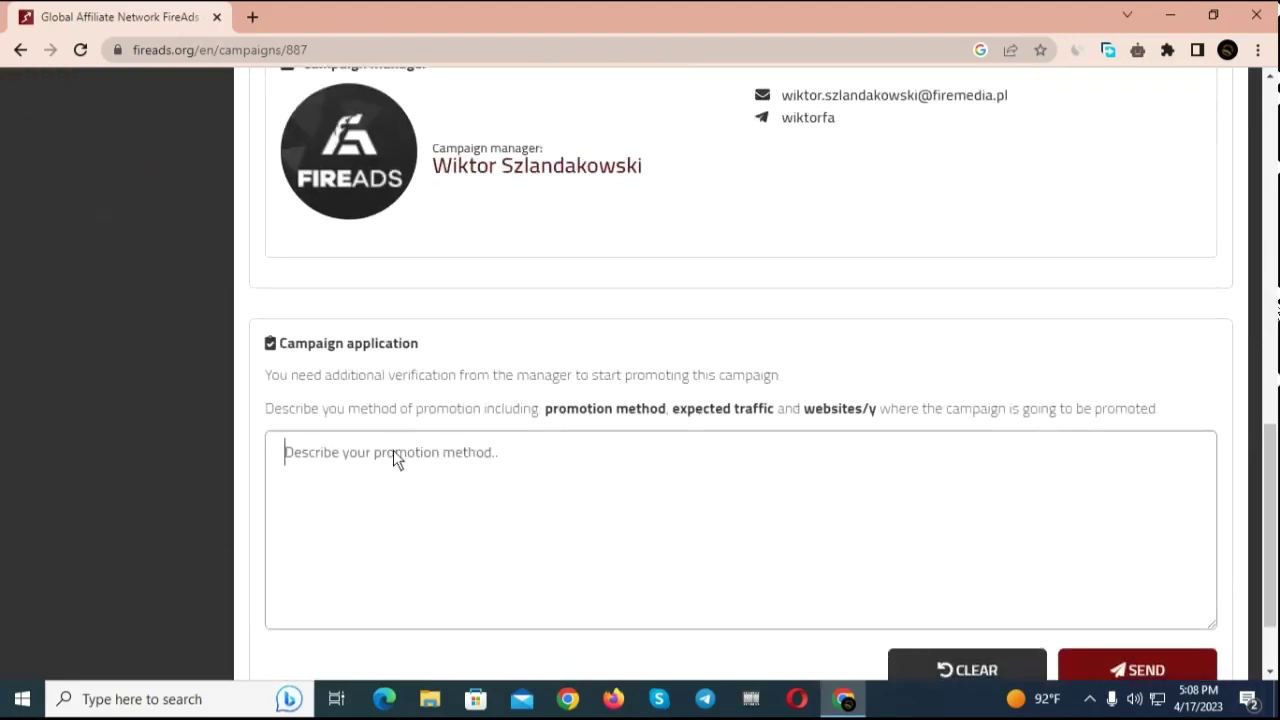
pyautogui.scroll(-1, 391, 447)
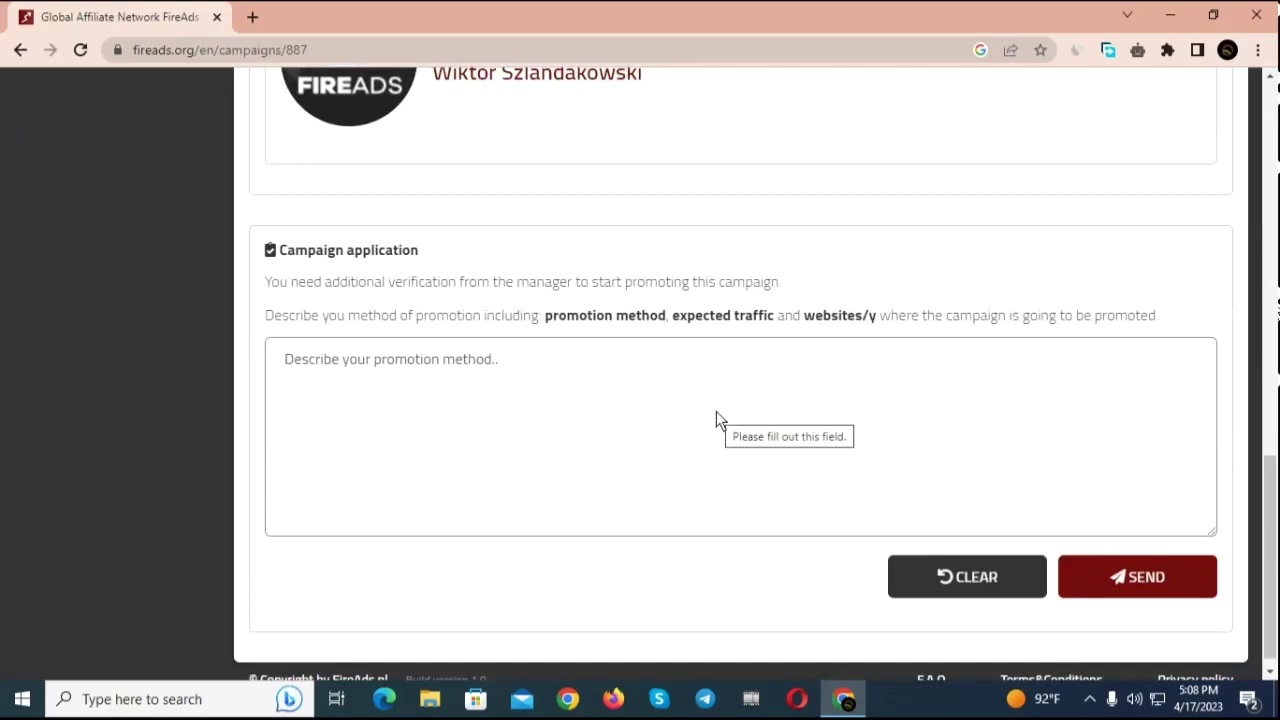
pyautogui.write('M')
pyautogui.press('BackSpace')
pyautogui.write('My ')
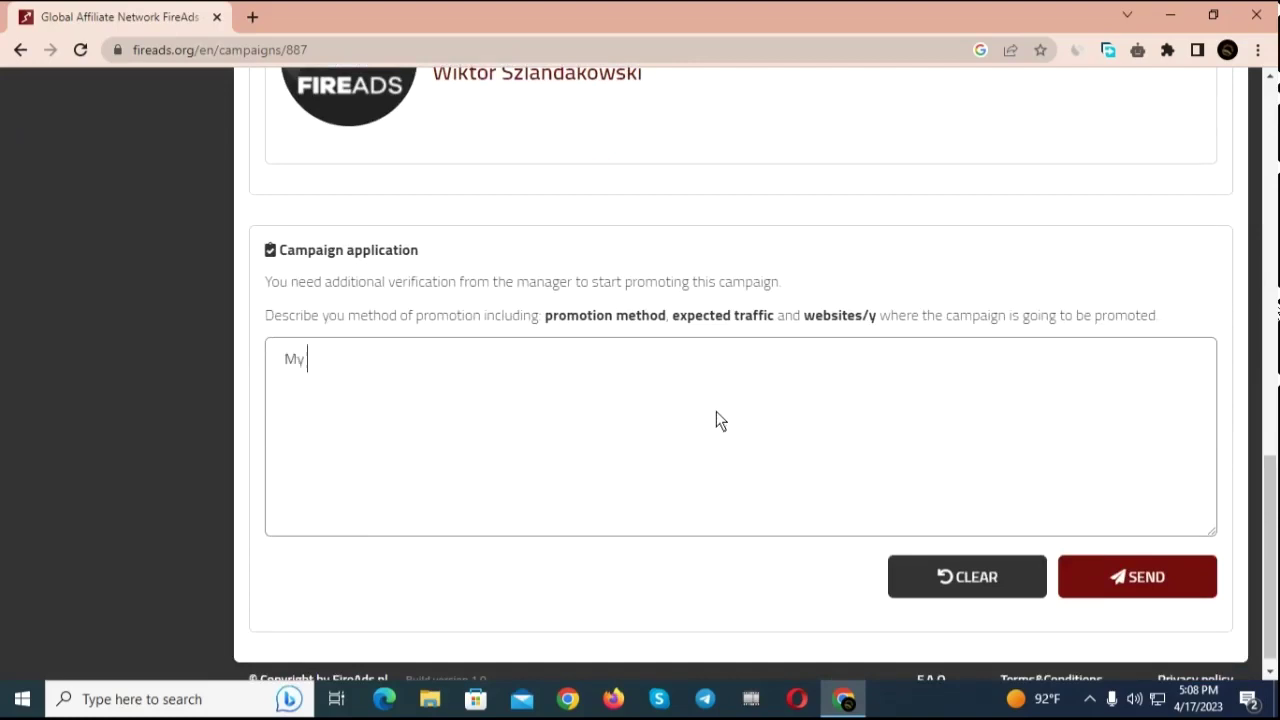
pyautogui.write('traffic soruce')
pyautogui.write('is ')
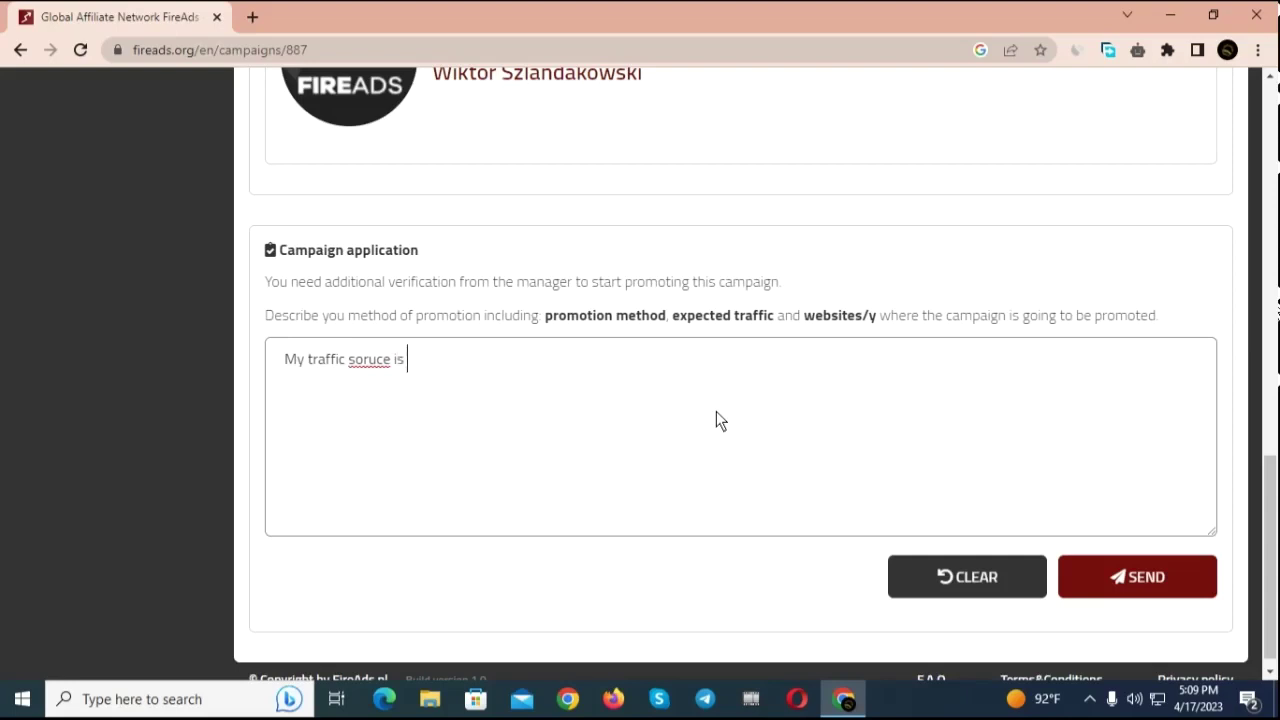
# - Continue the description with "social media like, chatrandom," and fix the spelling of "social" with the suggested correction
pyautogui.write('socail')
pyautogui.rightClick(432, 367)
pyautogui.click(474, 384)
pyautogui.write('media like,')
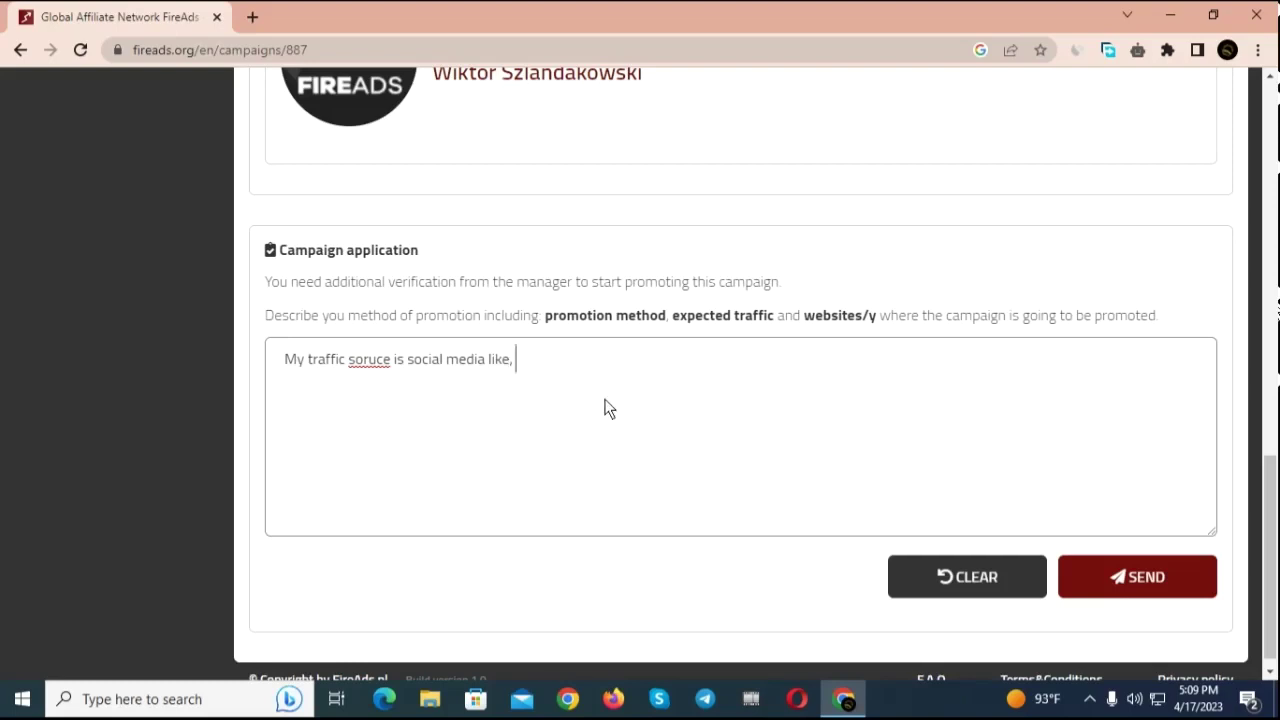
pyautogui.write('chatrandom')
pyautogui.write(',')
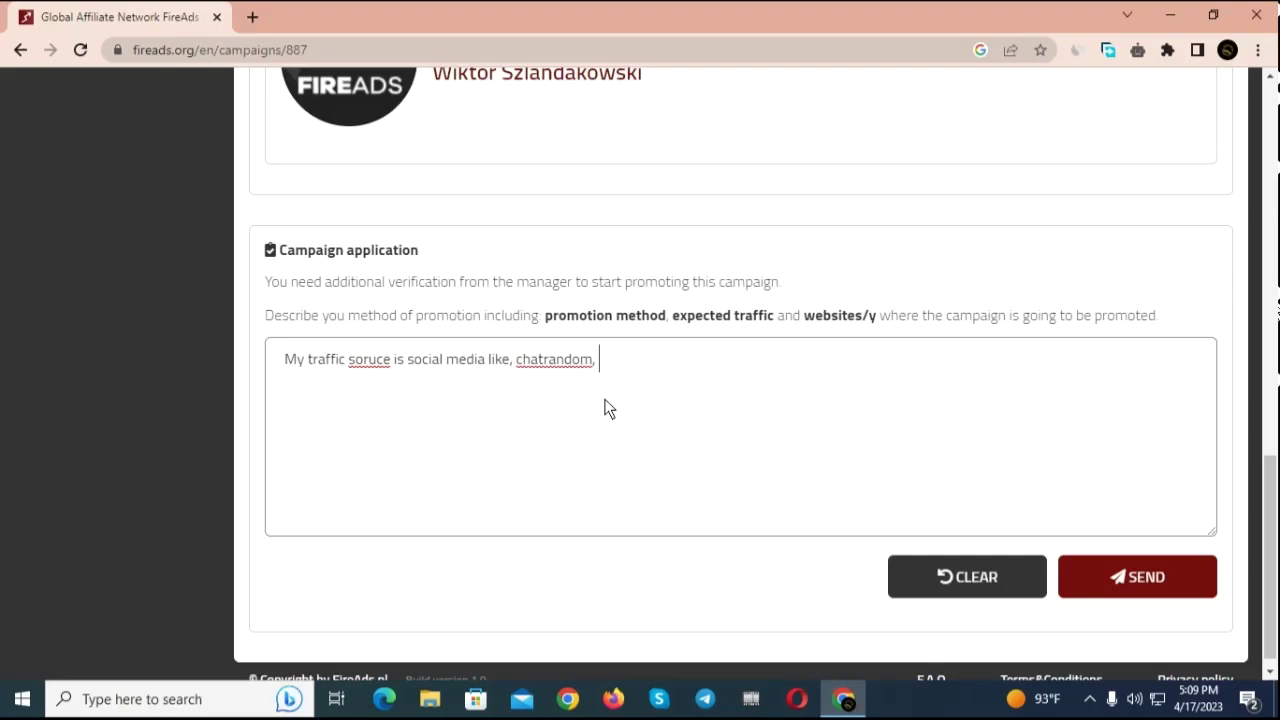
# - Complete the first line of traffic sources with "Meet me, Dating live apps, usa dating , we chat."
pyautogui.write('Meet me, Dating ')
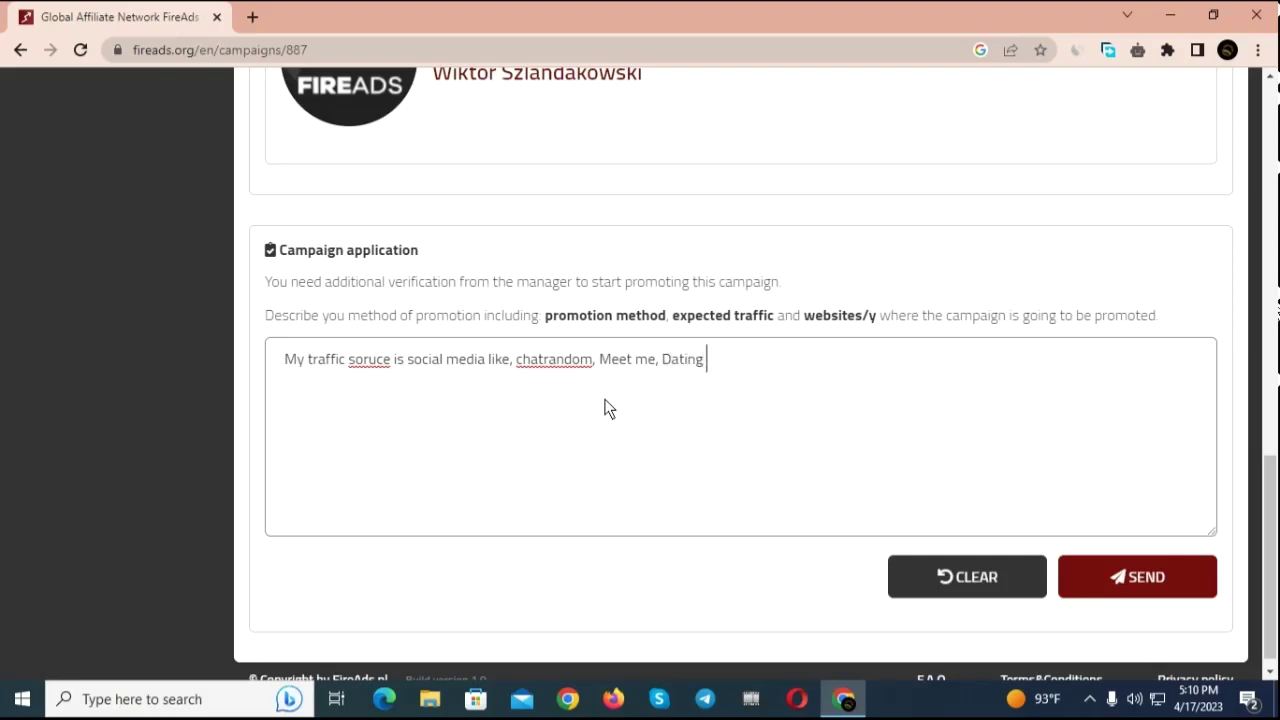
pyautogui.write('live apps, usa datin')
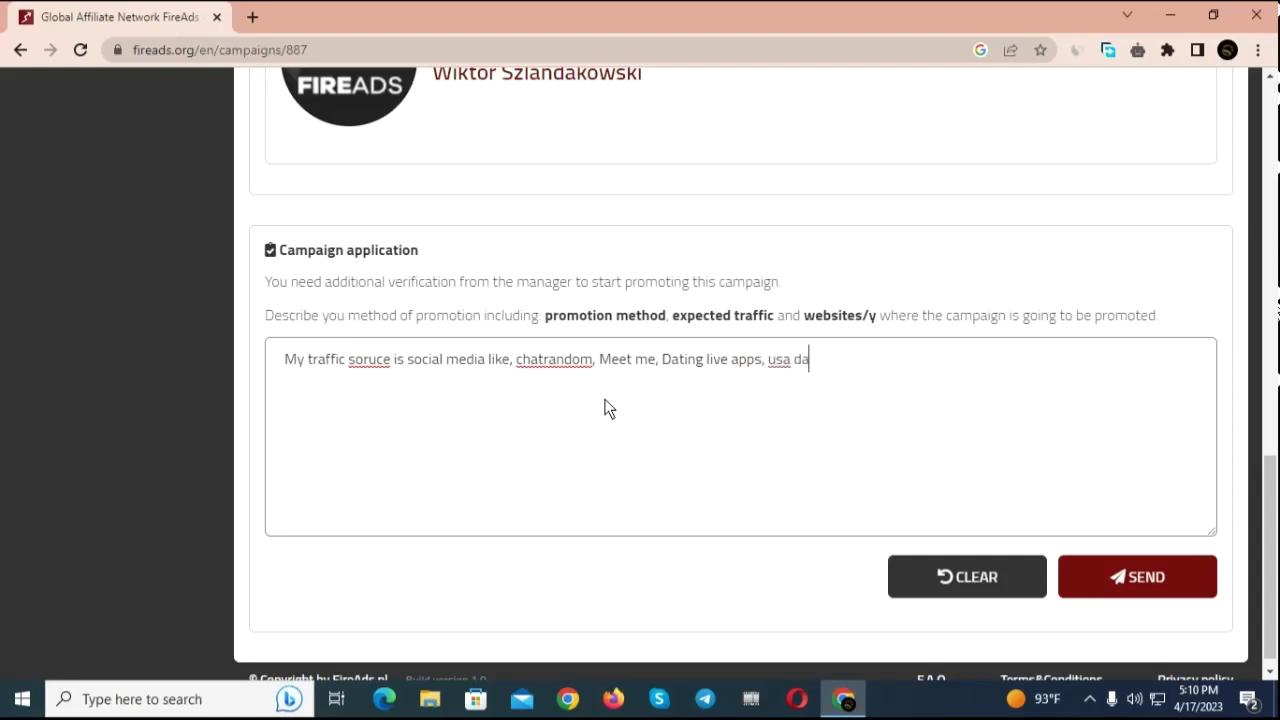
pyautogui.write('g')
pyautogui.write(' , we chat5')
pyautogui.press('BackSpace')
pyautogui.write(',')
pyautogui.write('sir')
pyautogui.press('BackSpace')
pyautogui.press('BackSpace')
pyautogui.press('BackSpace')
pyautogui.press('BackSpace')
pyautogui.press('BackSpace')
pyautogui.write('.')
# - Write on a new line of the application "sir, i have more dating platfrom so please approved my offer"
pyautogui.press('Return')
pyautogui.write('sir, i have ')
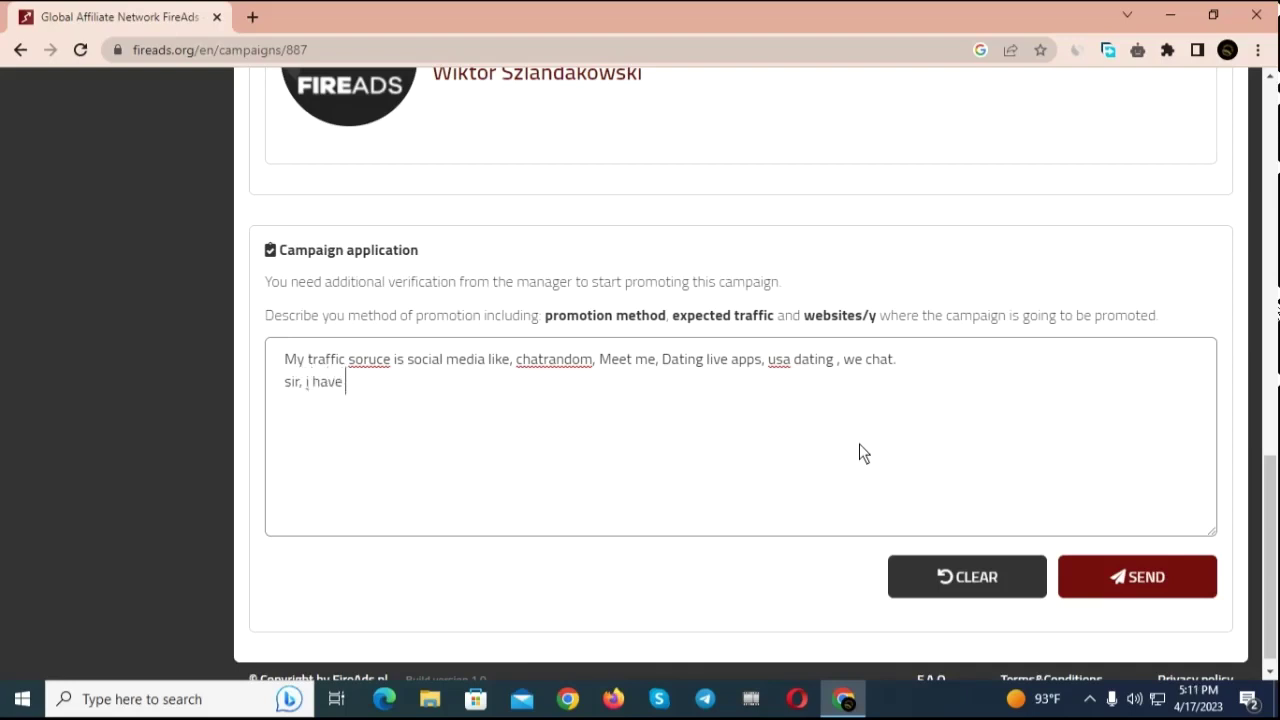
pyautogui.write('more')
pyautogui.write('dating platf')
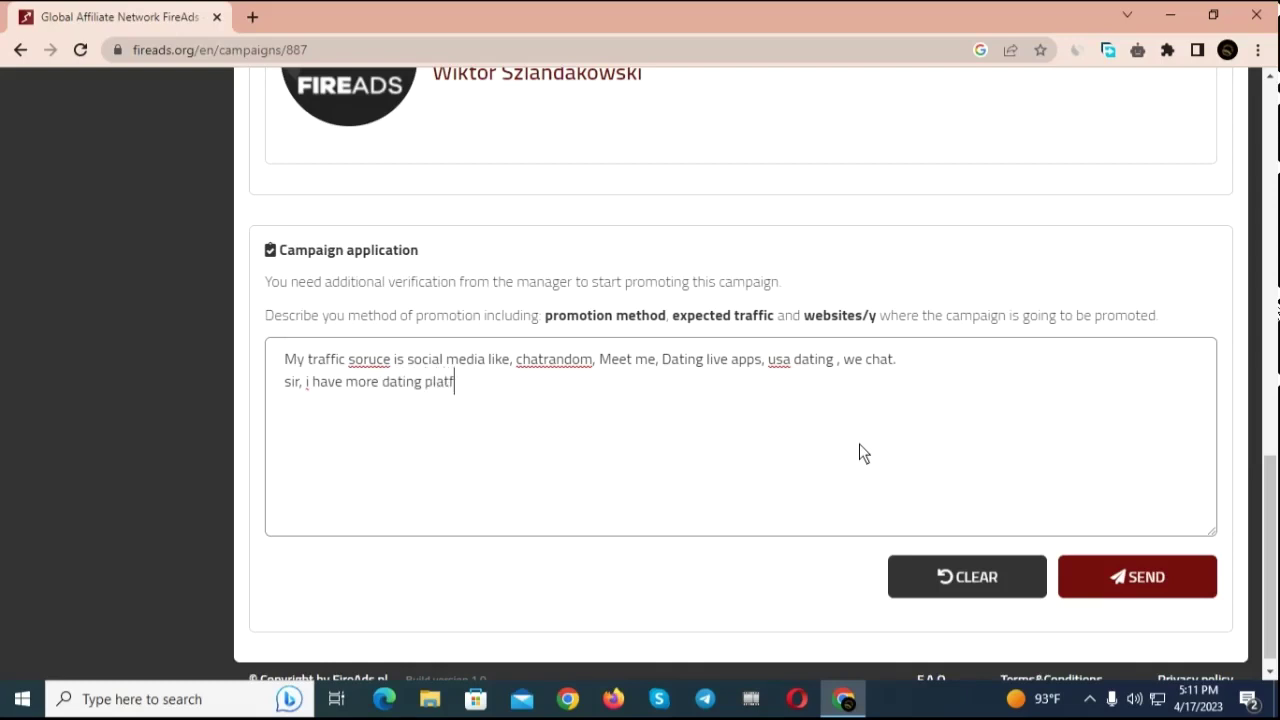
pyautogui.write('rom so ples')
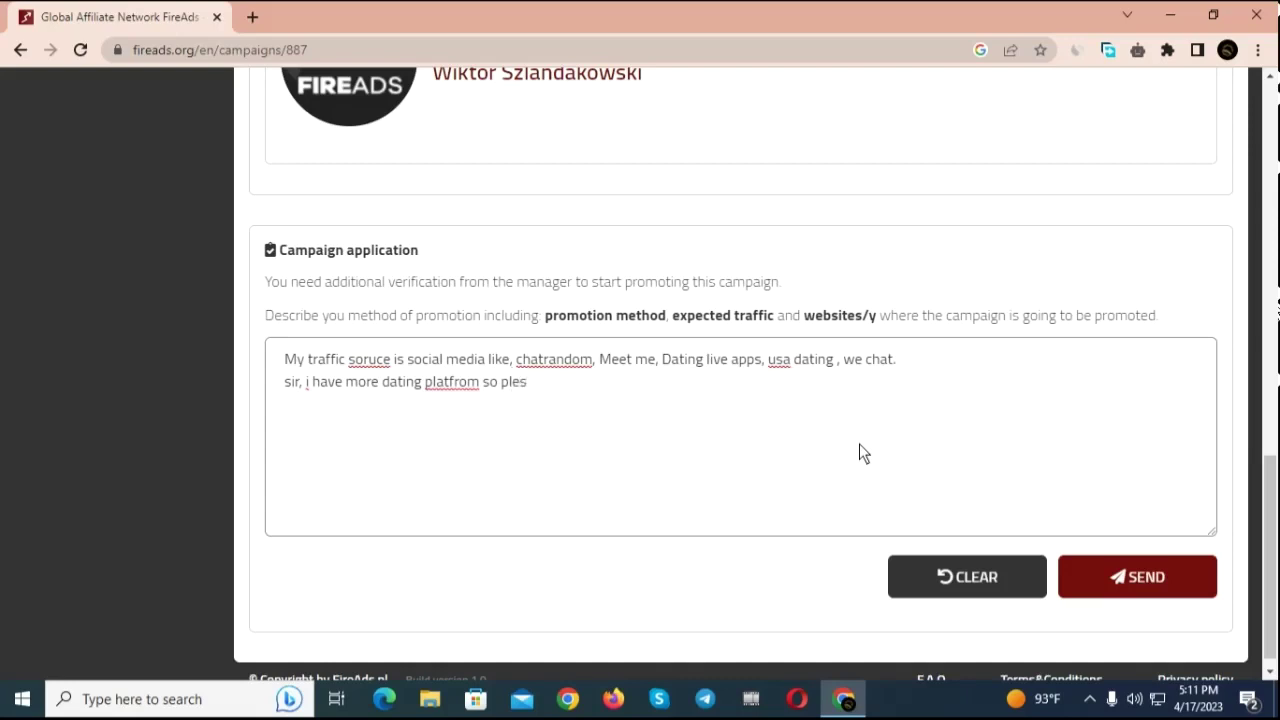
pyautogui.press('BackSpace')
pyautogui.press('BackSpace')
pyautogui.press('BackSpace')
pyautogui.write('lease approved my ')
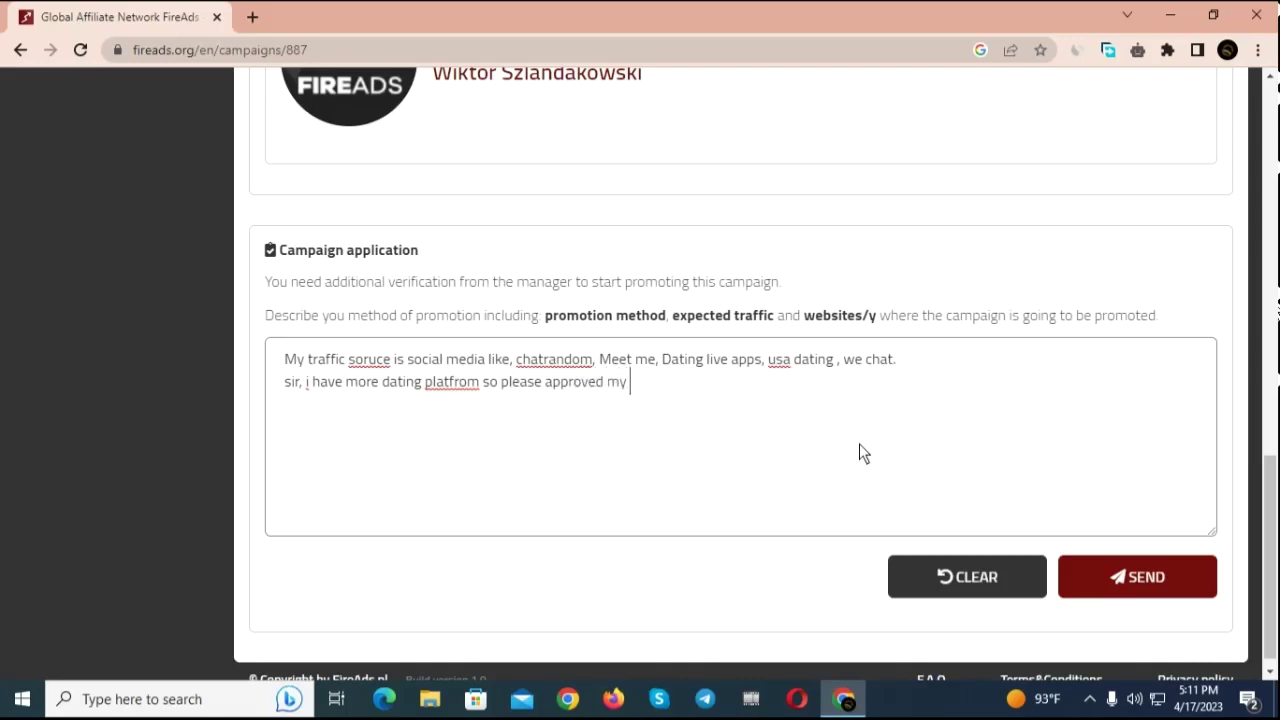
pyautogui.write('offer')
# - Add "i have 1 year experience" to the second line, correcting the spelling of "experience" with the suggested word
pyautogui.write('$ i have ex')
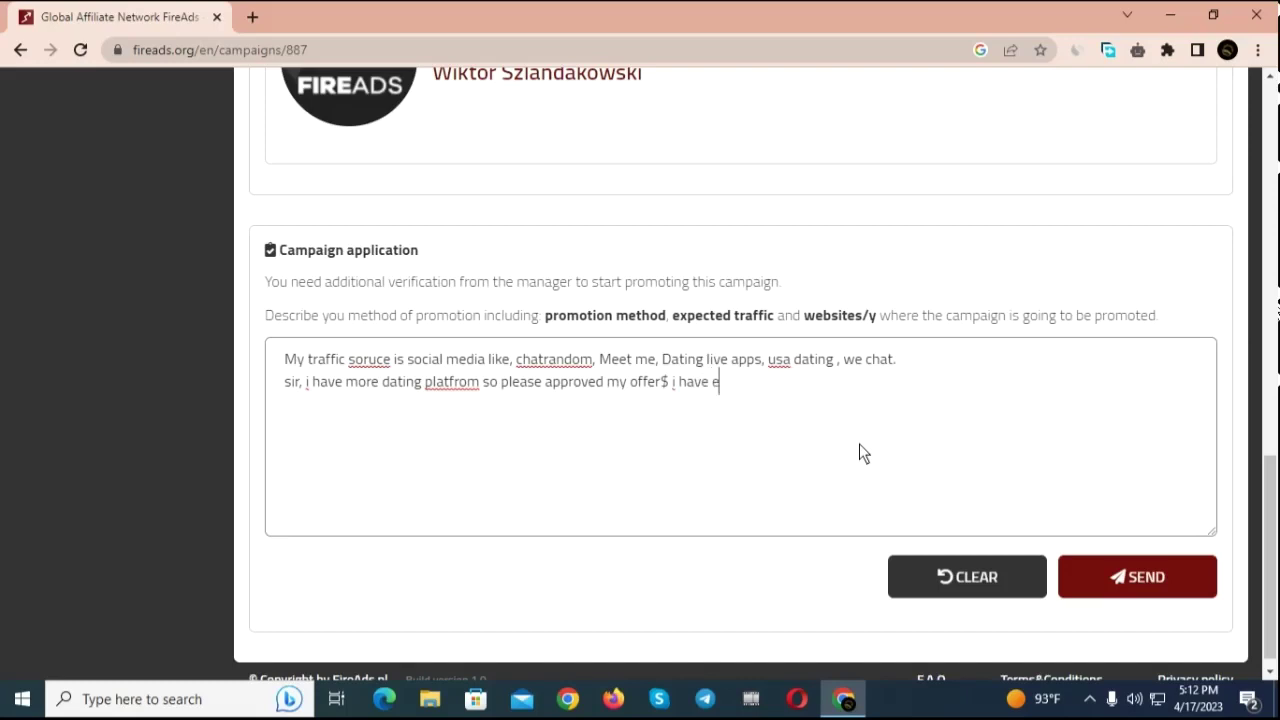
pyautogui.press('BackSpace')
pyautogui.press('BackSpace')
pyautogui.press('BackSpace')
pyautogui.write('1')
pyautogui.press('BackSpace')
pyautogui.write('1 yea')
pyautogui.write('rs')
pyautogui.press('BackSpace')
pyautogui.write('ex')
pyautogui.write('pric')
pyautogui.write('nce')
pyautogui.rightClick(790, 388)
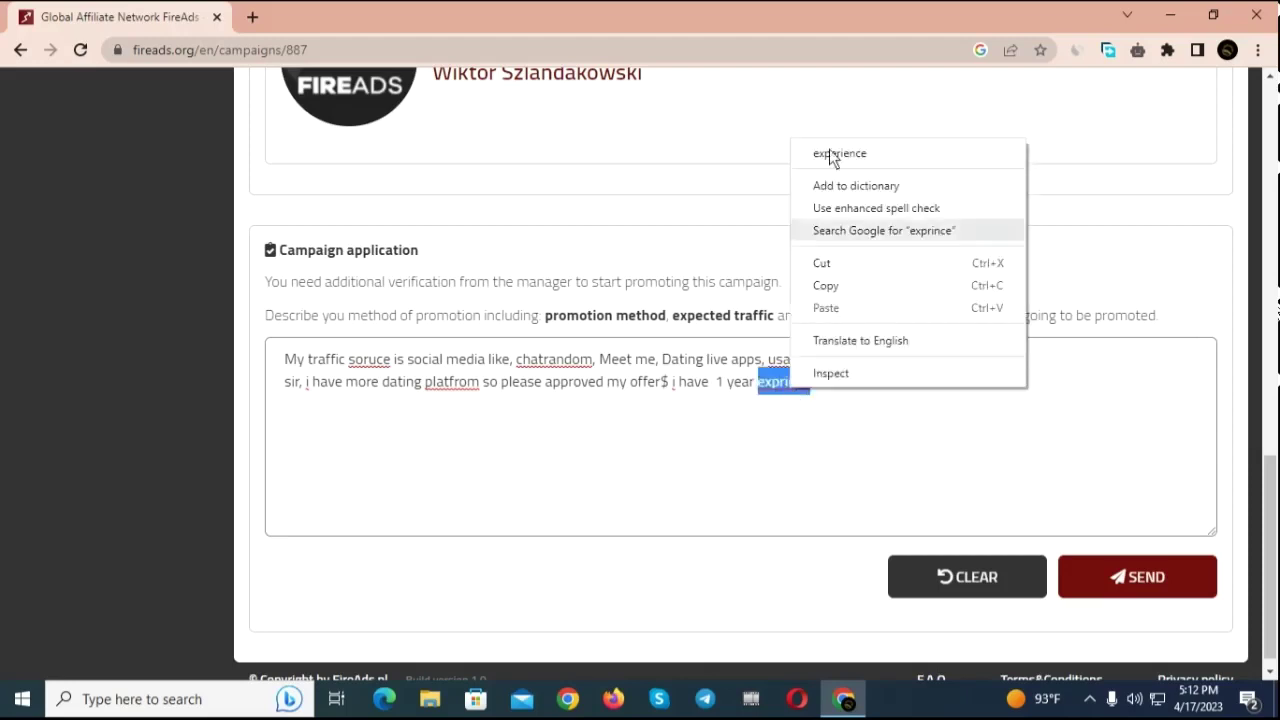
pyautogui.click(840, 153)
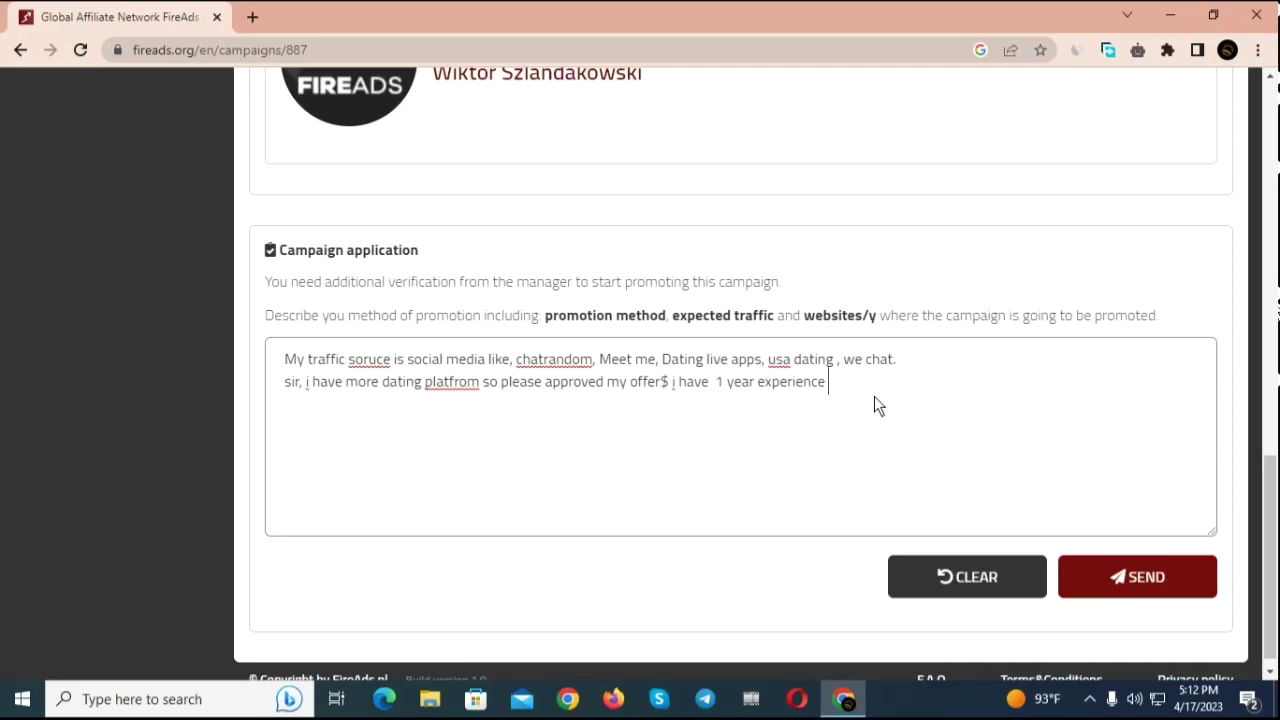
# - Finish the sentence with "in the cpa marketing" and correct the word after "approved my" to "offers"
pyautogui.write('in')
pyautogui.write('arketing')
pyautogui.click(670, 384)
pyautogui.press('BackSpace')
pyautogui.write('s')
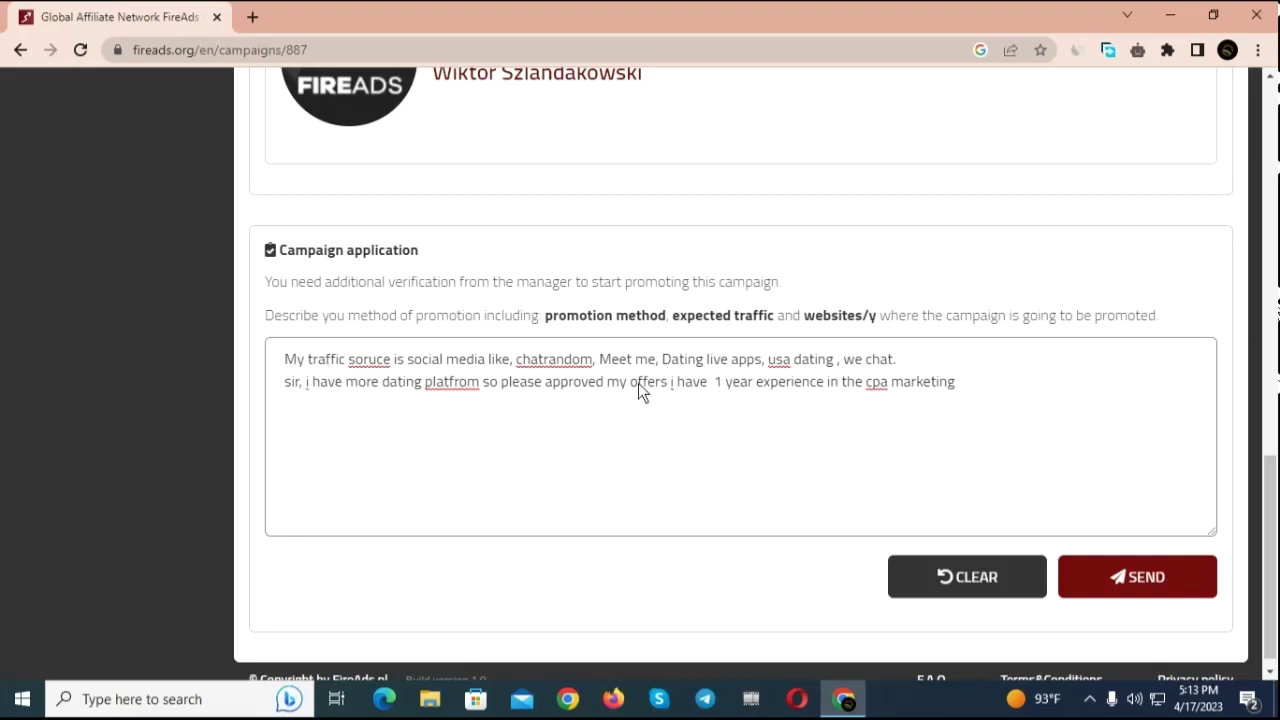
# - Recheck the campaign description, send the application to the campaign manager and dismiss the confirmation message
pyautogui.scroll(-1, 955, 385)
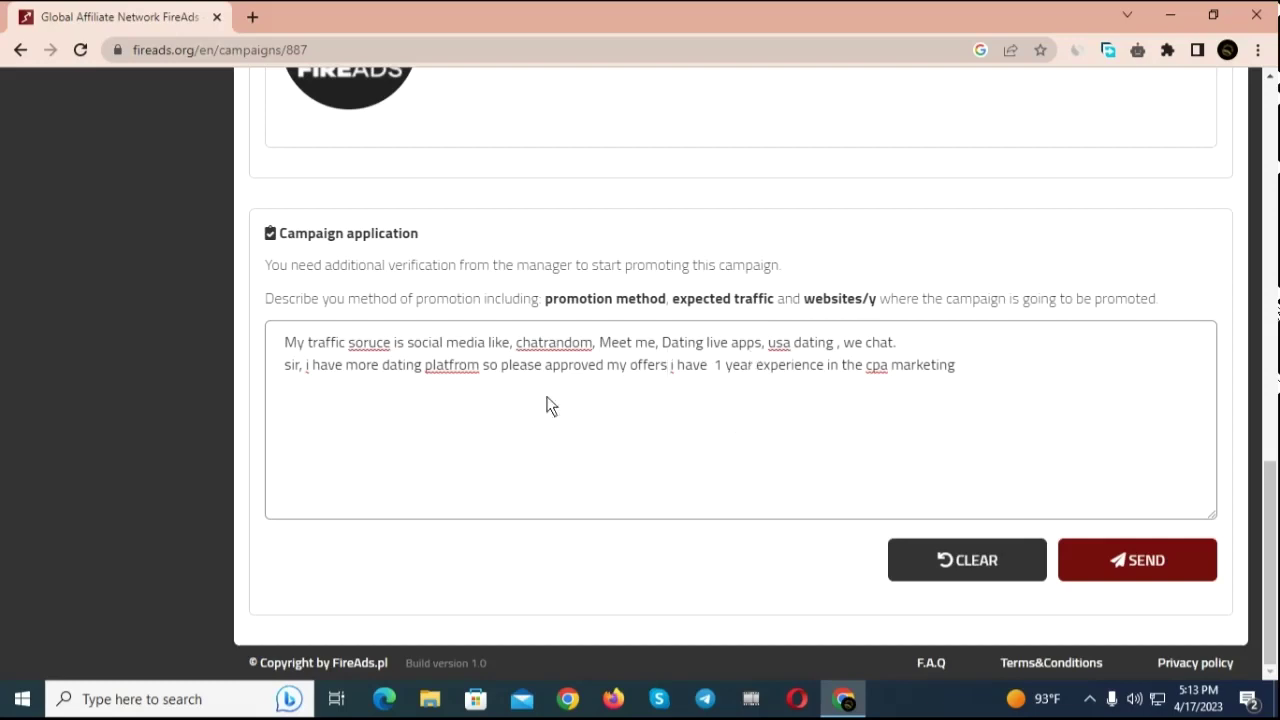
pyautogui.scroll(5, 667, 362)
pyautogui.scroll(1, 660, 341)
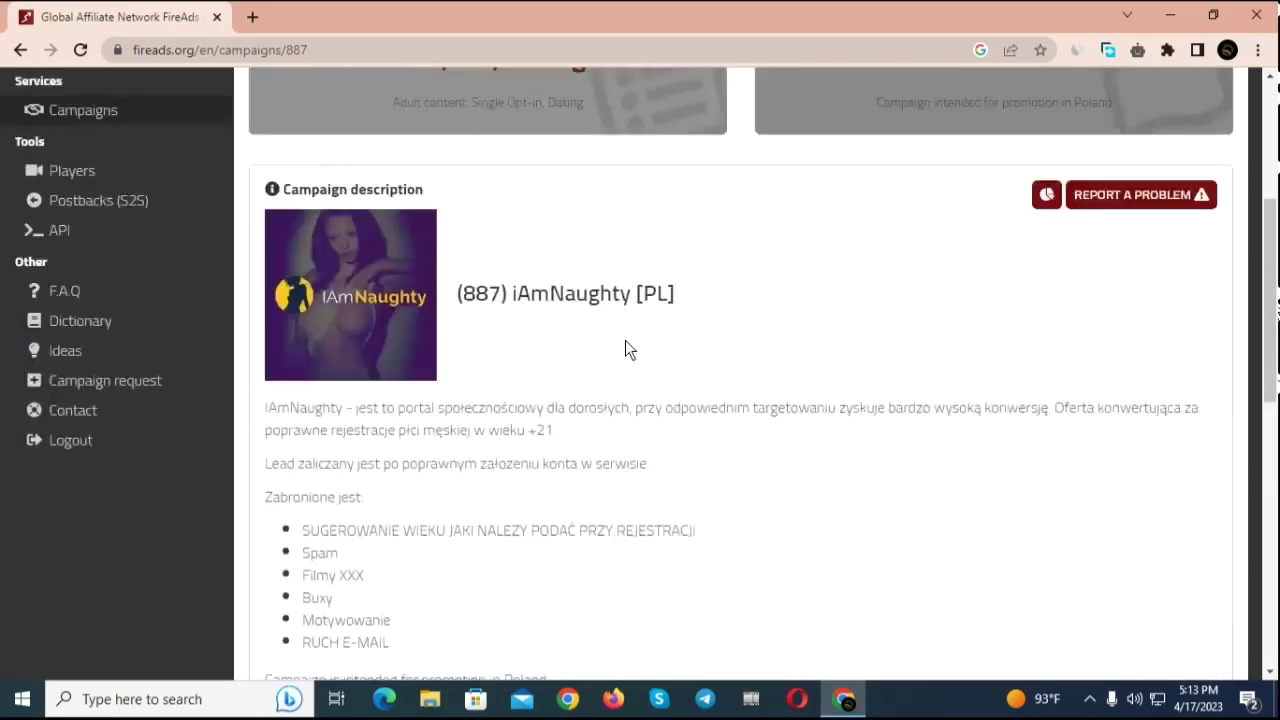
pyautogui.scroll(-7, 625, 340)
pyautogui.click(1152, 564)
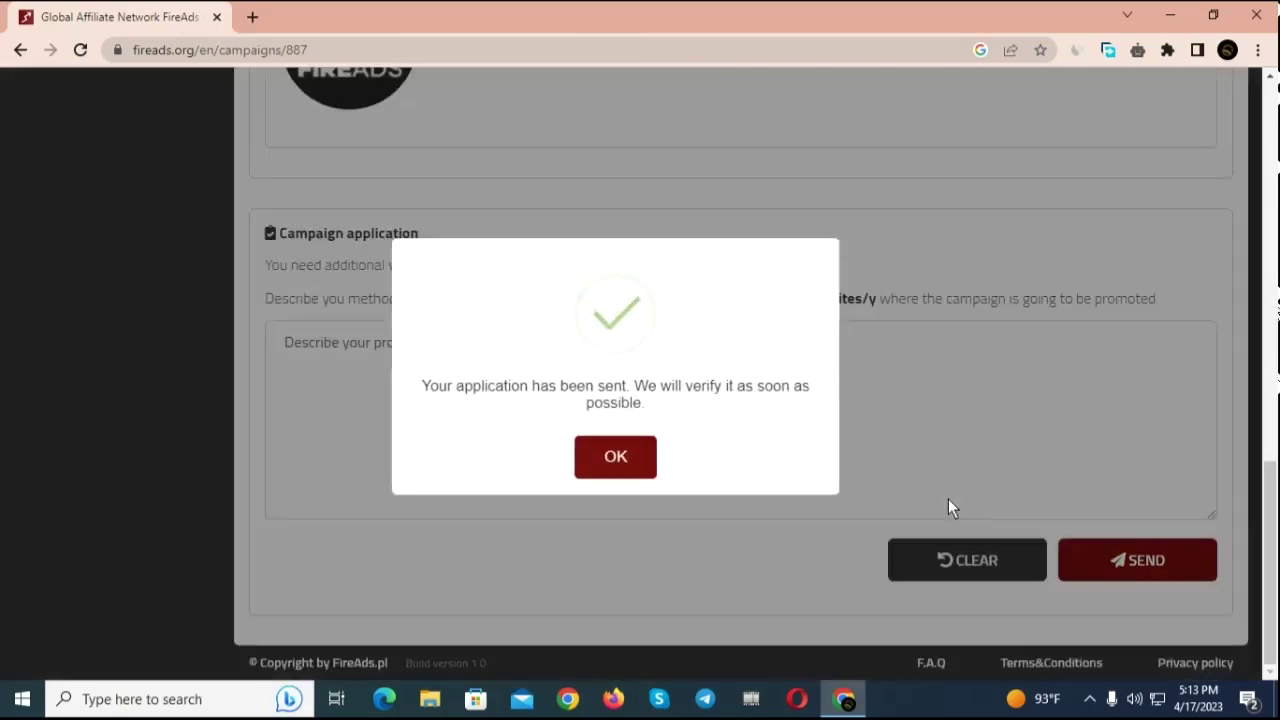
pyautogui.click(613, 458)
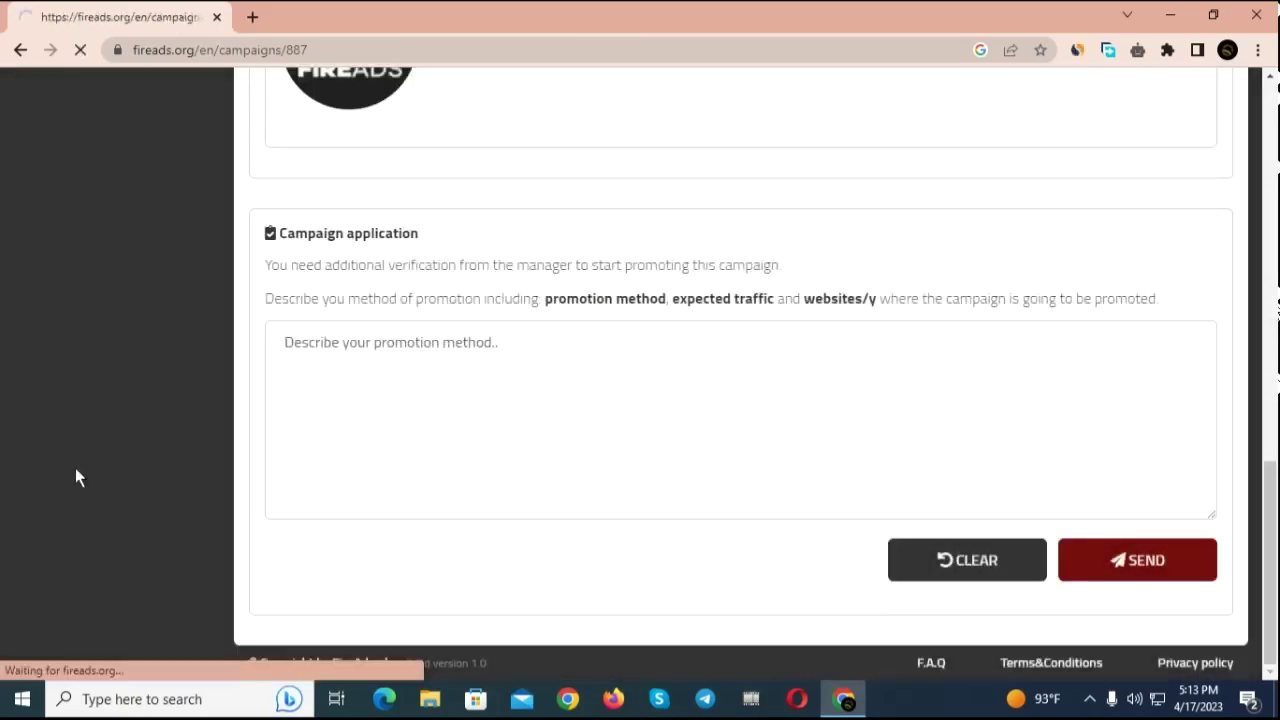
# - Look through the reloaded iAmNaughty [PL] page down to the campaign application section to check the submitted application's status
pyautogui.scroll(-4, 499, 332)
pyautogui.scroll(-3, 499, 333)
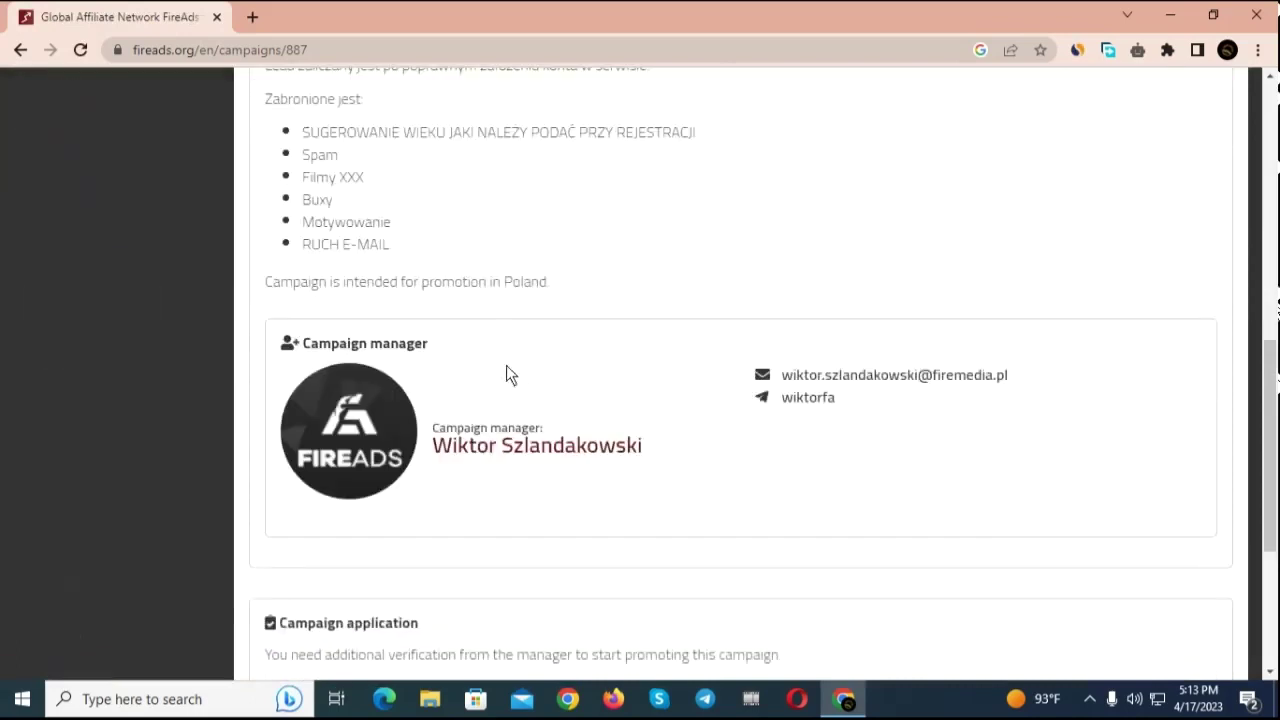
pyautogui.scroll(-2, 751, 374)
pyautogui.scroll(5, 803, 369)
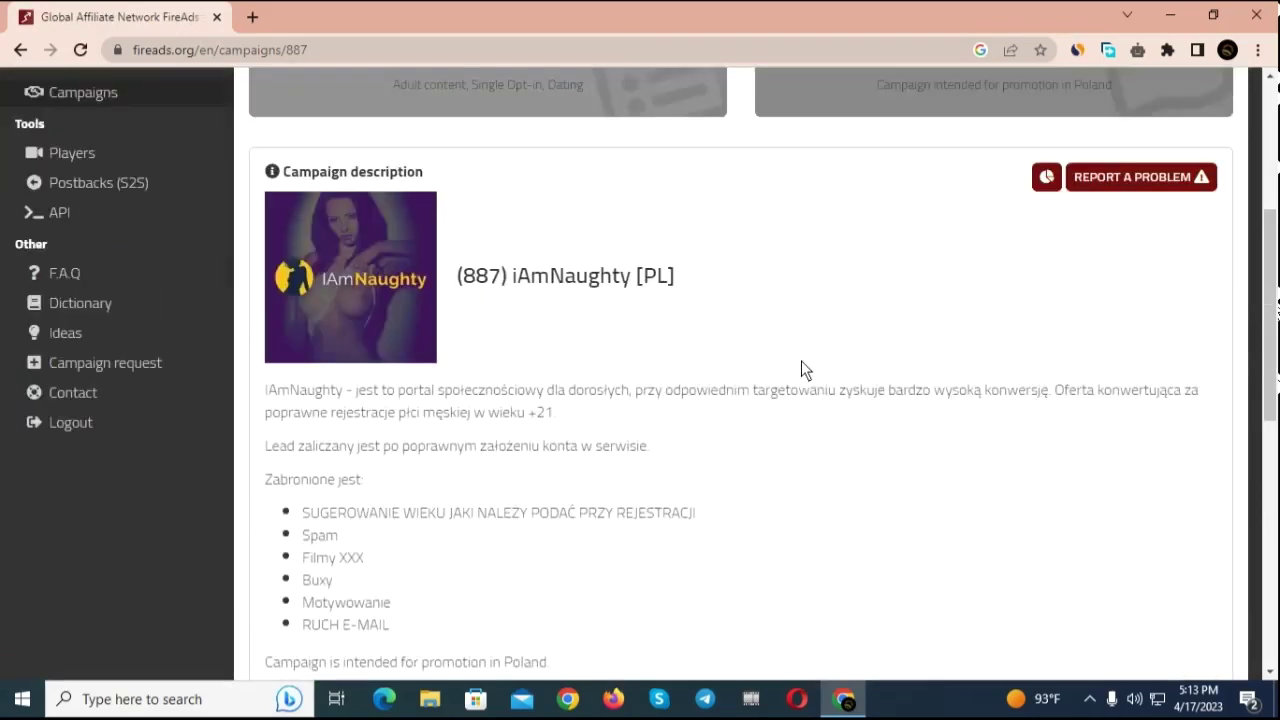
pyautogui.scroll(-2, 800, 360)
pyautogui.scroll(1, 800, 360)
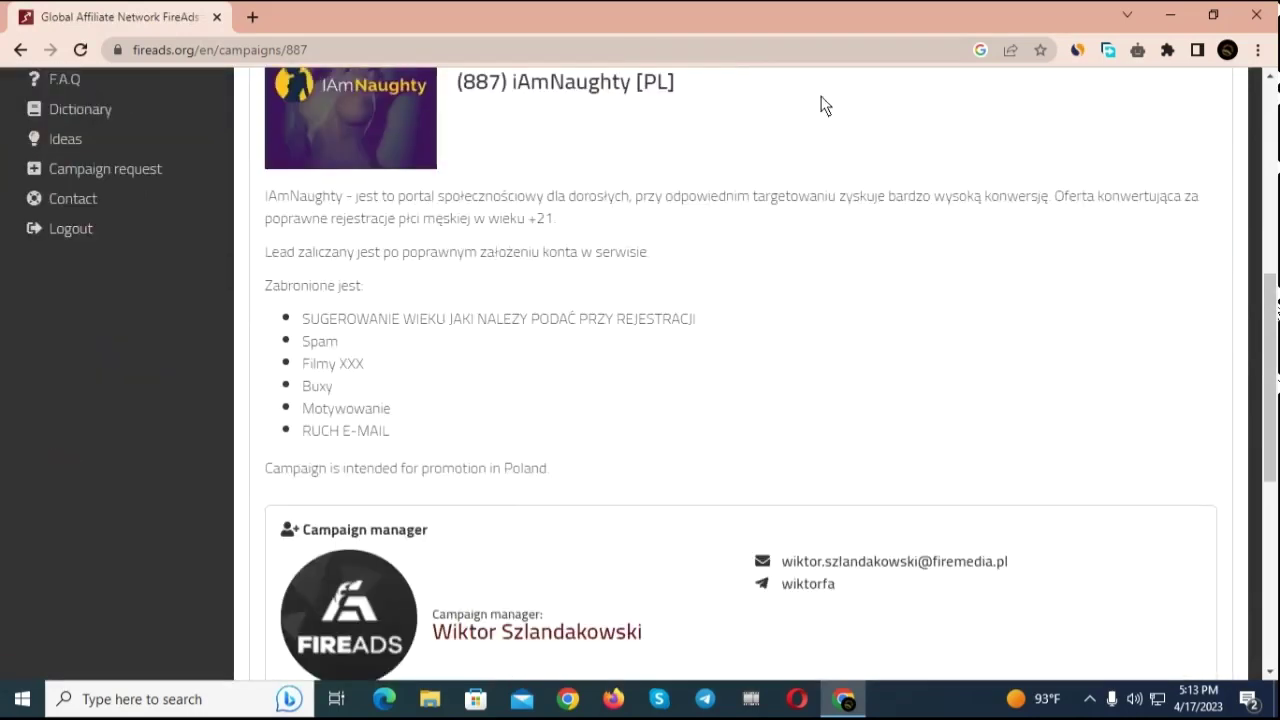
pyautogui.scroll(-5, 598, 247)
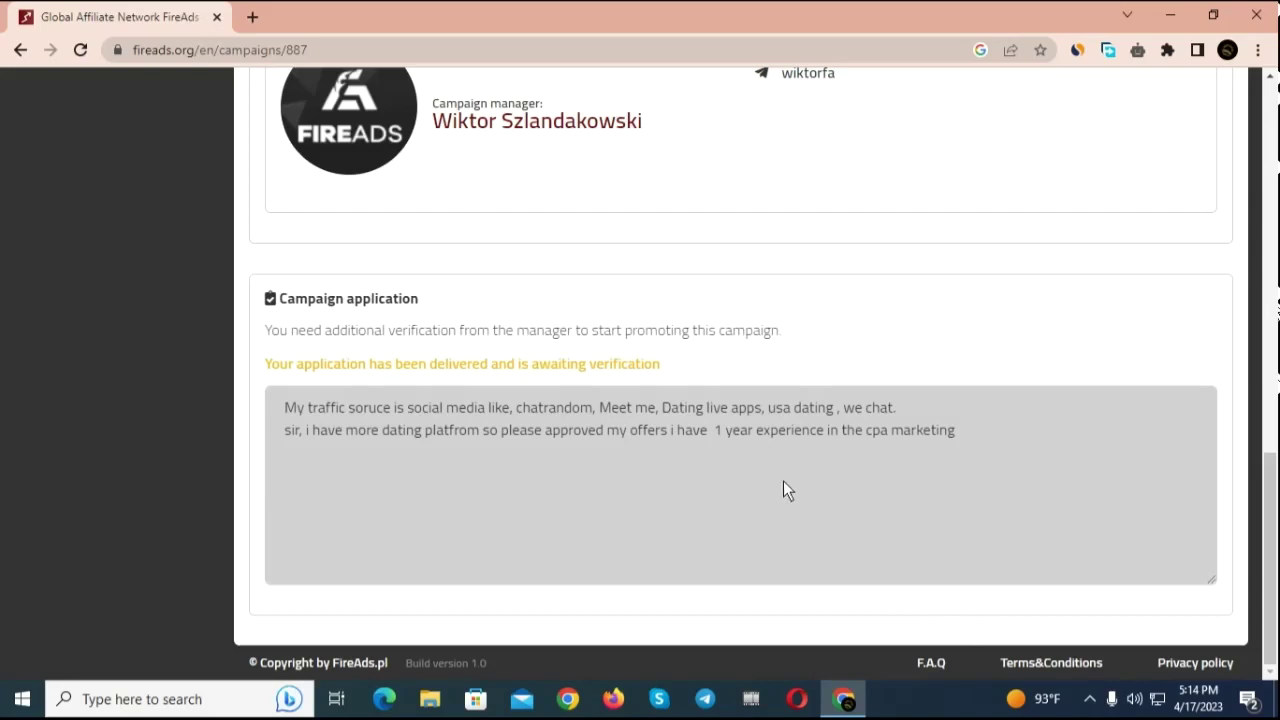
pyautogui.click(1097, 704)
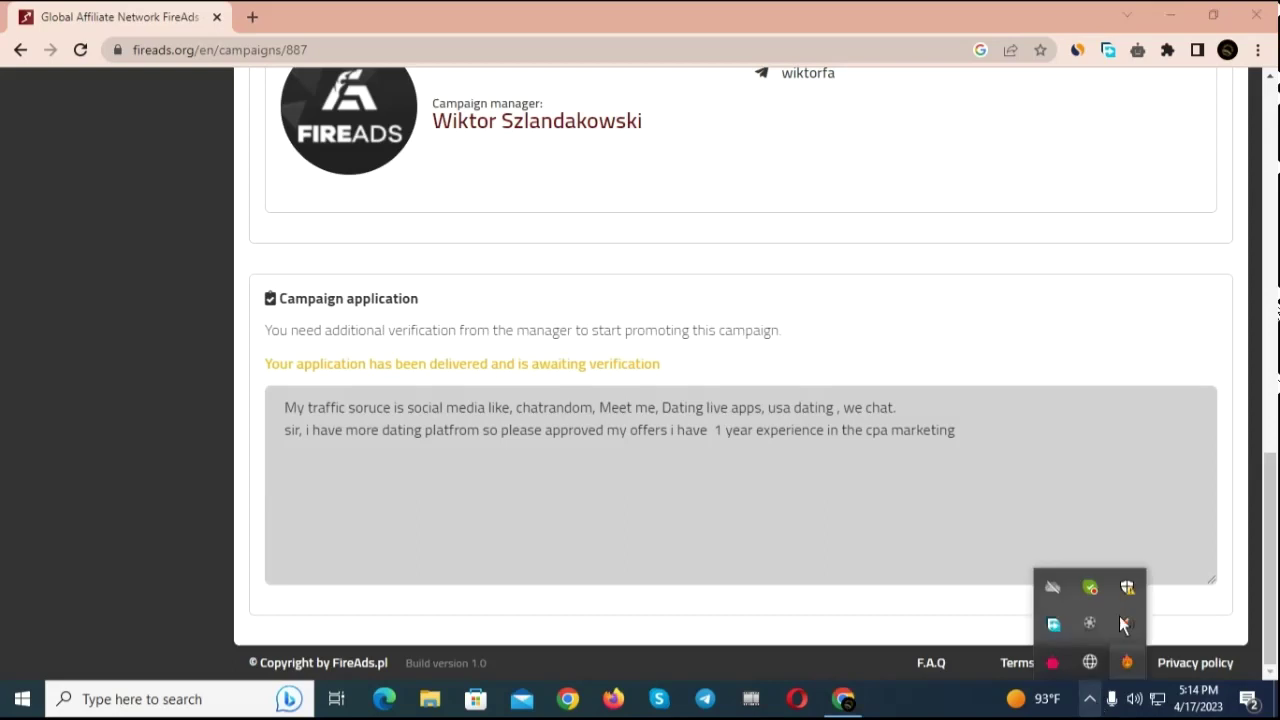